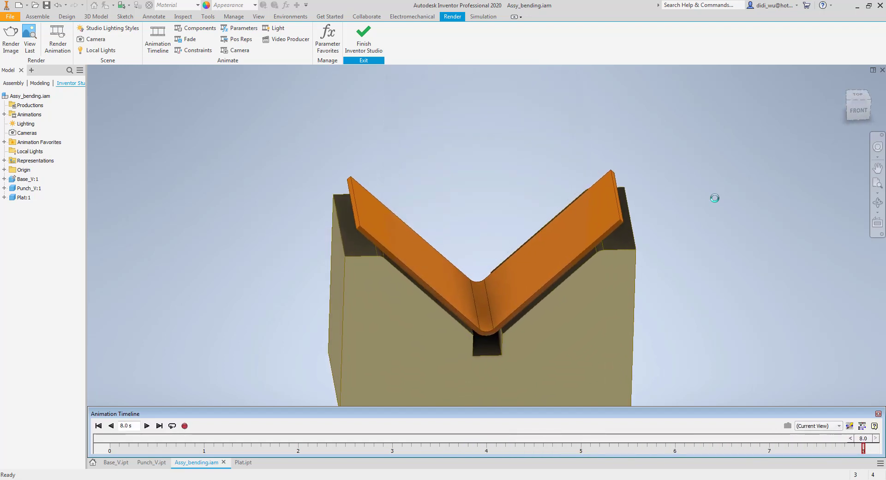
Play the V-bending animation from the beginning, stop it, and exit the Inventor Studio environment
{"action": "left_click", "coordinate": [98, 426]}
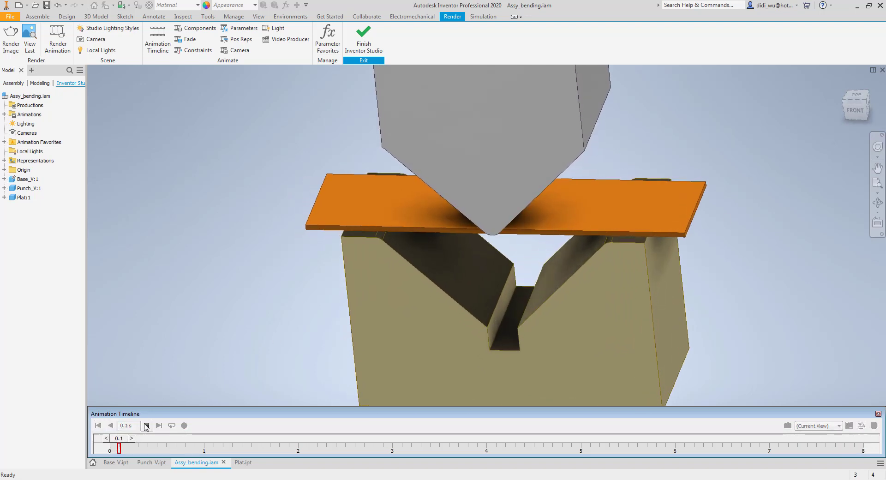
{"action": "left_click", "coordinate": [146, 425]}
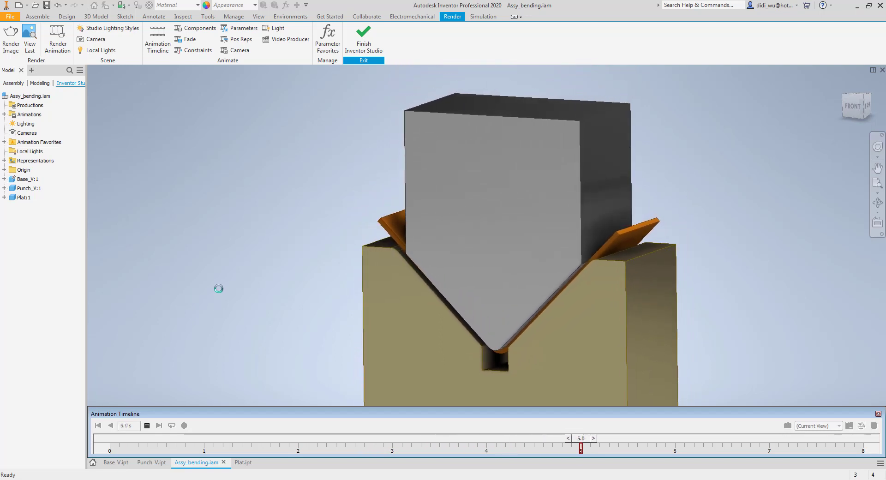
{"action": "left_click", "coordinate": [144, 425]}
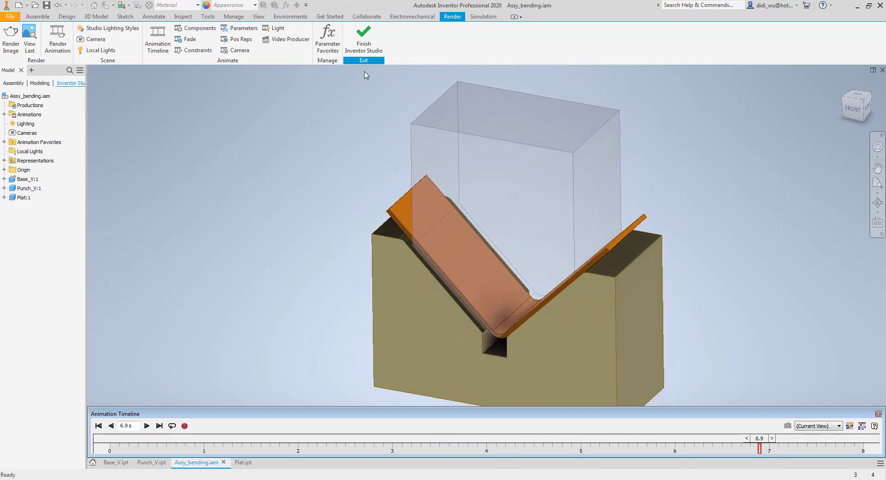
{"action": "left_click", "coordinate": [364, 39]}
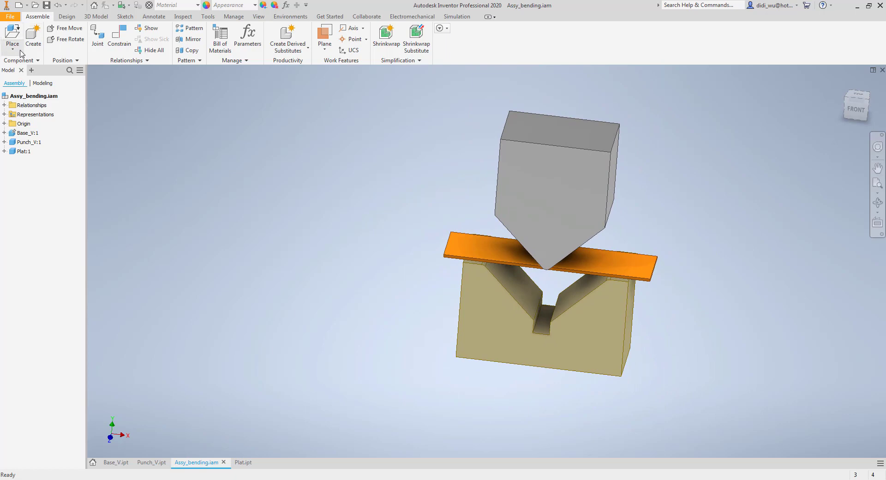
Create a new part from the metric Standard (mm).ipt template and start a 2D sketch on its XY plane
{"action": "left_click", "coordinate": [24, 5]}
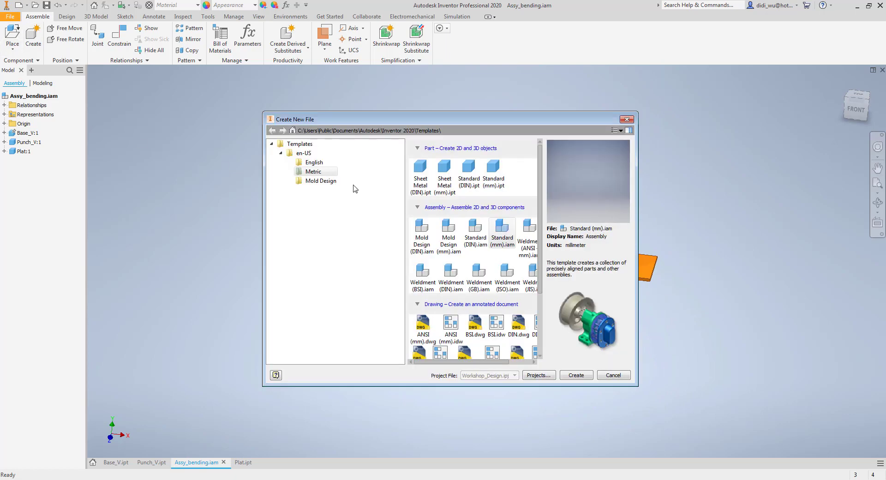
{"action": "left_click", "coordinate": [489, 171]}
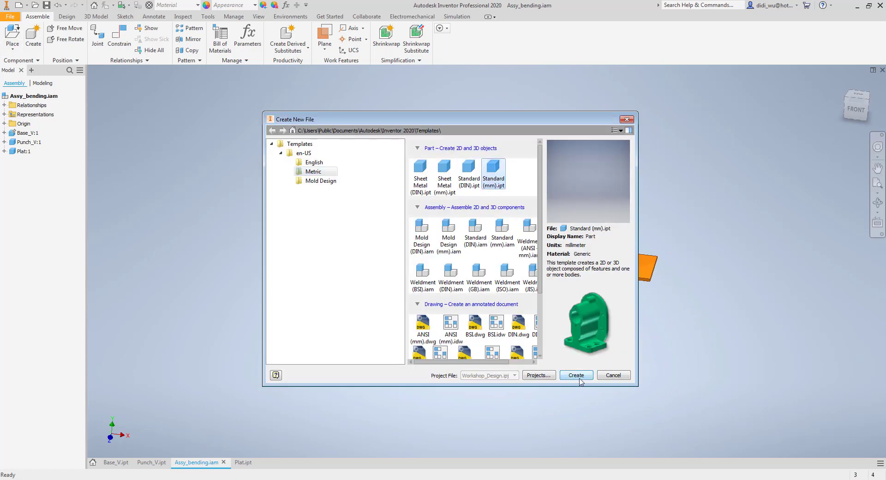
{"action": "left_click", "coordinate": [576, 375]}
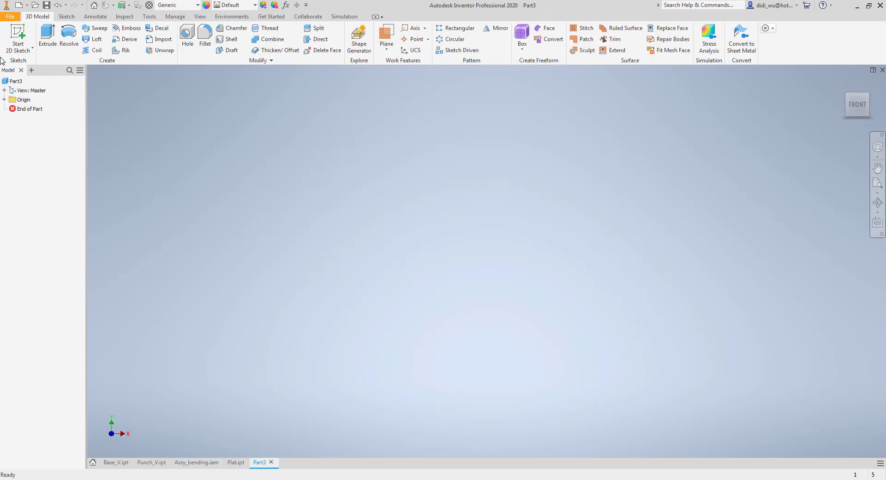
{"action": "left_click", "coordinate": [18, 37]}
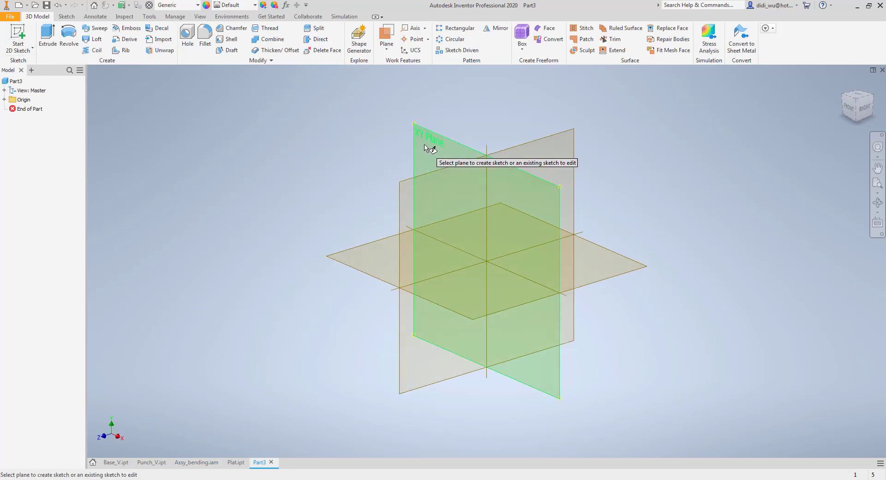
{"action": "left_click", "coordinate": [430, 147]}
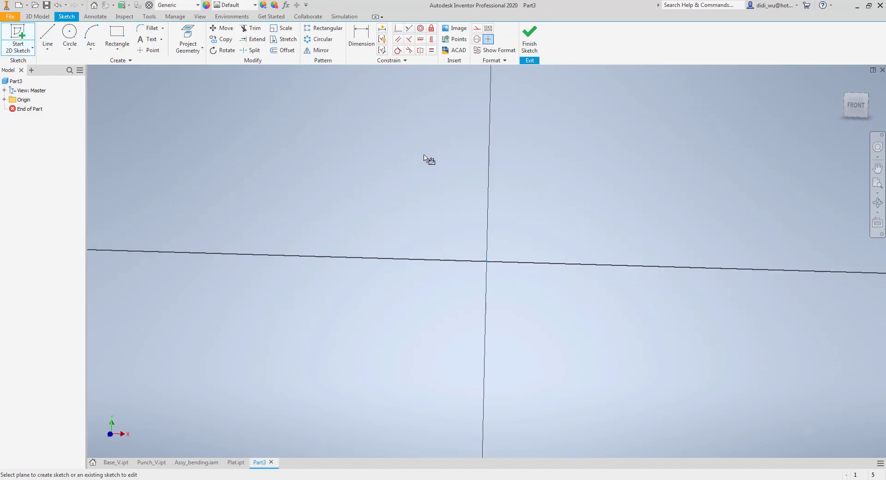
Sketch a closed block profile about 19.7 mm wide and 13.6 mm high on the horizontal axis, with a V-notch in its upper edge
{"action": "left_click", "coordinate": [47, 36]}
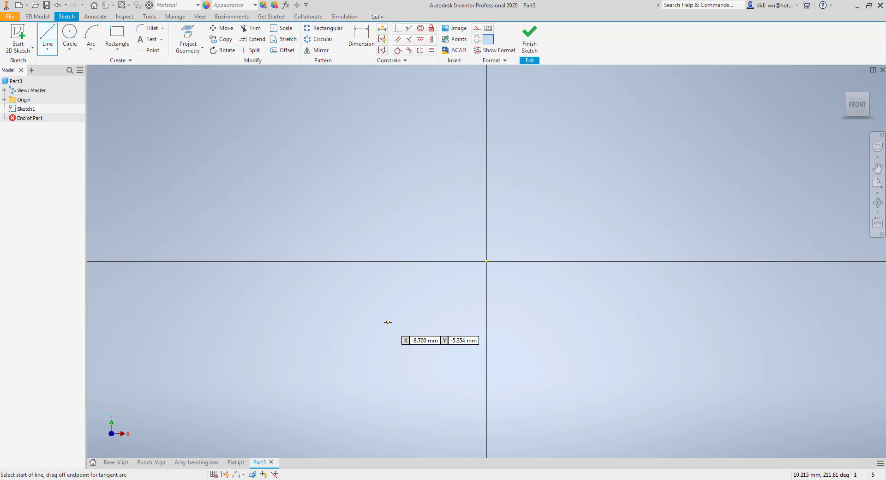
{"action": "left_click", "coordinate": [373, 261]}
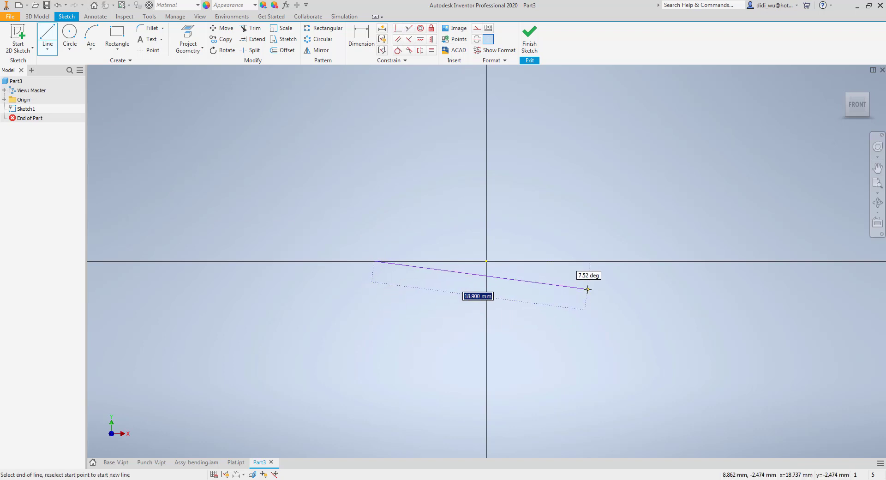
{"action": "left_click", "coordinate": [597, 261]}
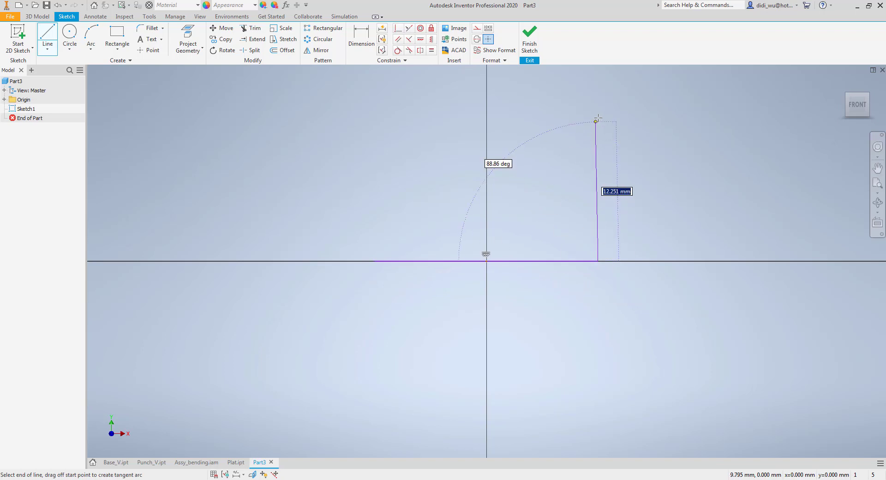
{"action": "left_click", "coordinate": [598, 107]}
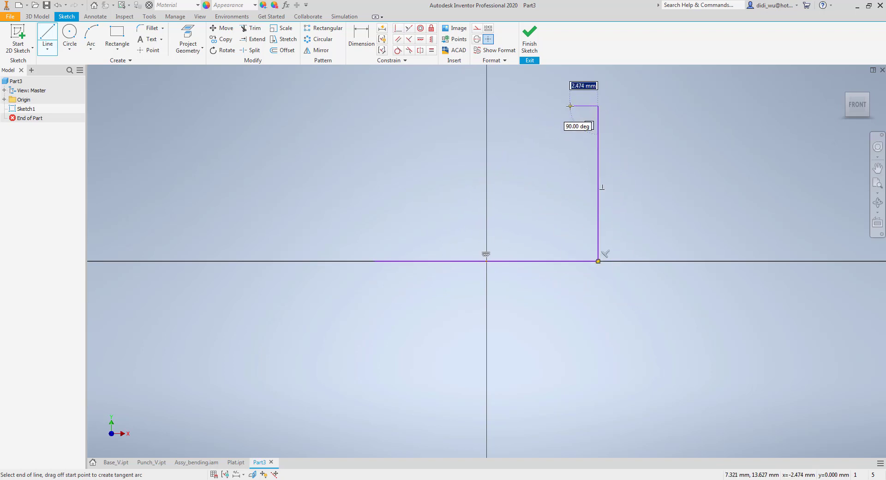
{"action": "left_click", "coordinate": [569, 106]}
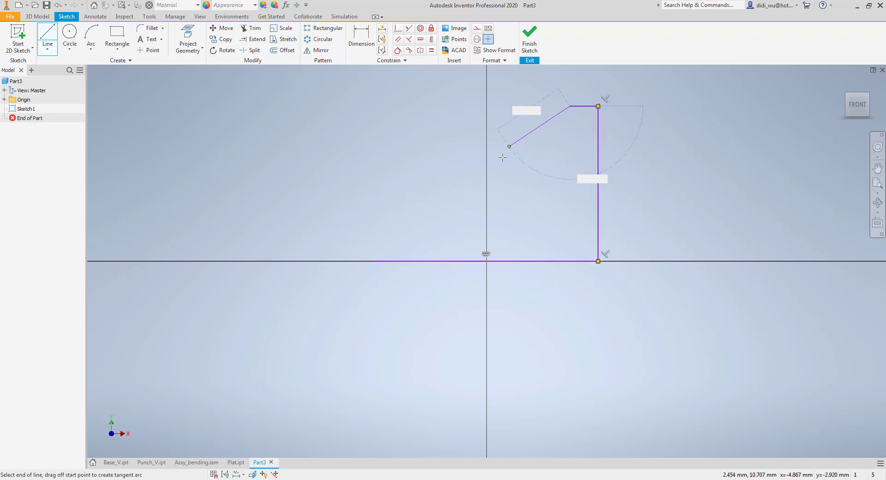
{"action": "left_click", "coordinate": [487, 180]}
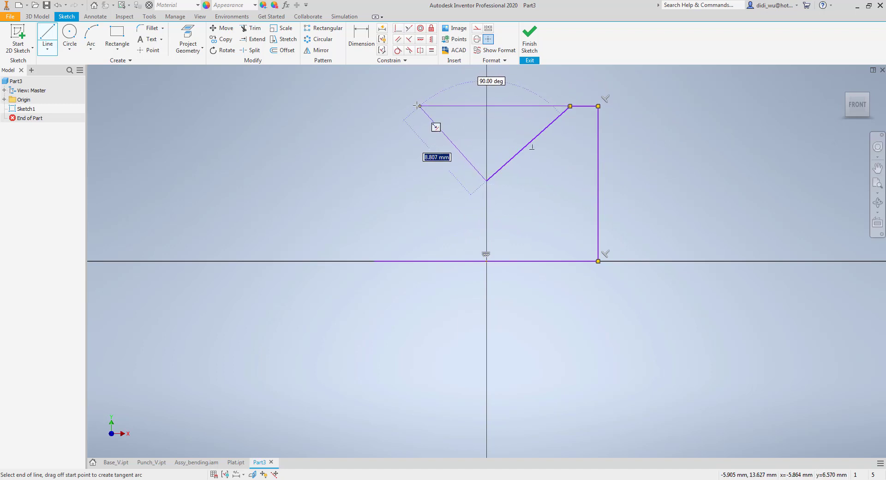
{"action": "left_click", "coordinate": [419, 106]}
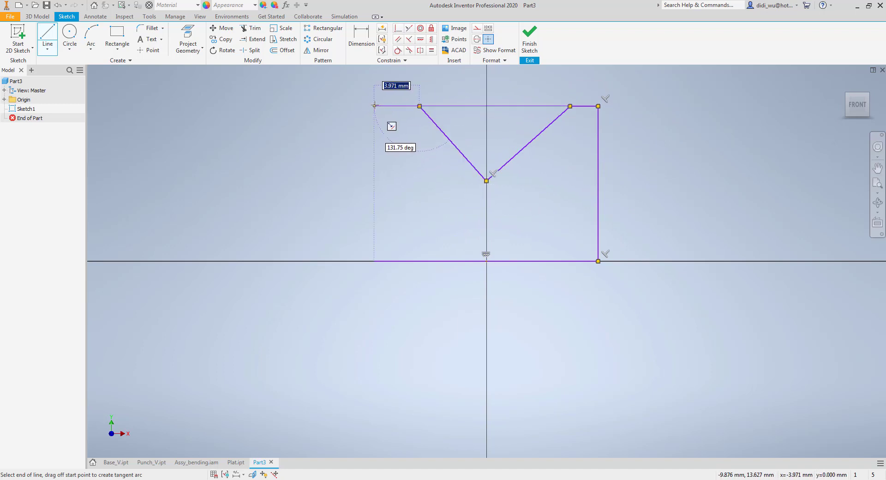
{"action": "left_click", "coordinate": [374, 106]}
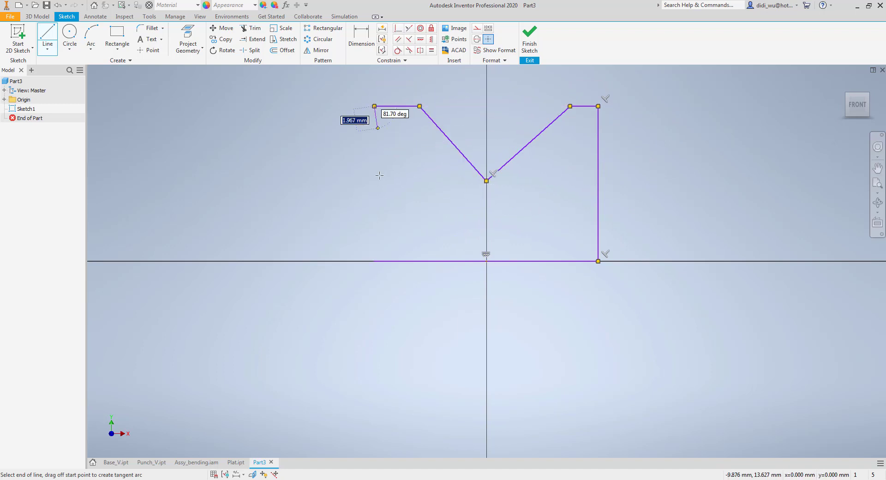
{"action": "left_click", "coordinate": [374, 262]}
{"action": "key", "text": "Home"}
{"action": "key", "text": "Escape"}
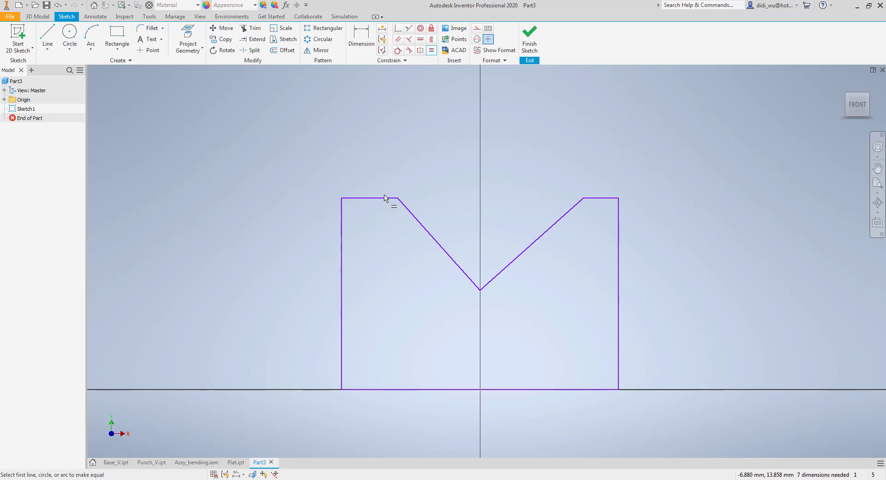
Constrain the two upper edges equal and the two notch sides equal, and align the notch vertex vertically with the base line's midpoint
{"action": "left_click", "coordinate": [601, 199]}
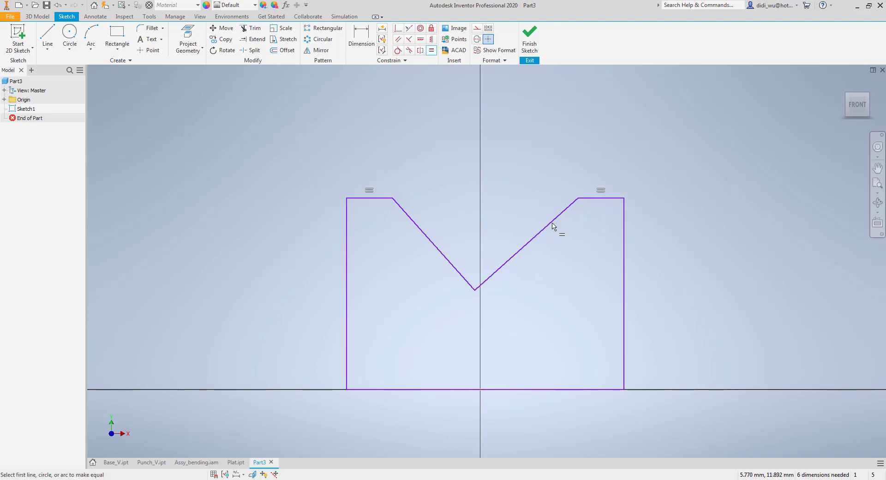
{"action": "left_click", "coordinate": [433, 243]}
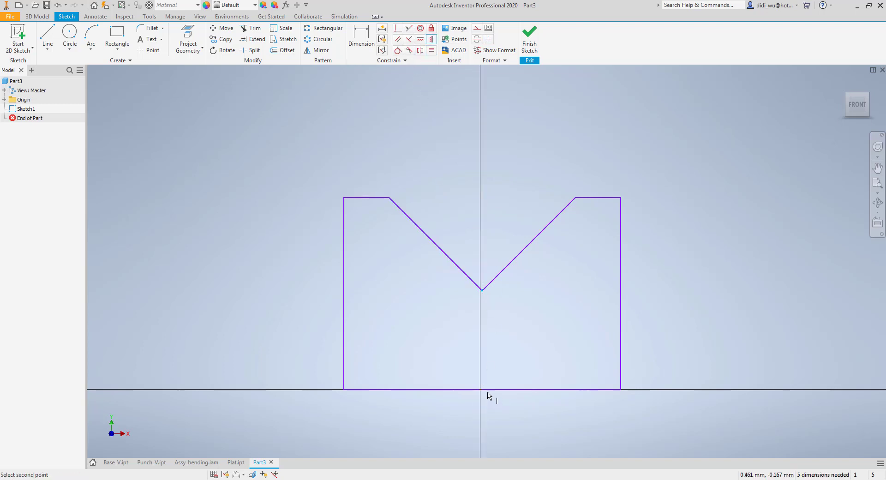
{"action": "scroll", "coordinate": [558, 329], "scroll_direction": "down", "scroll_amount": 3}
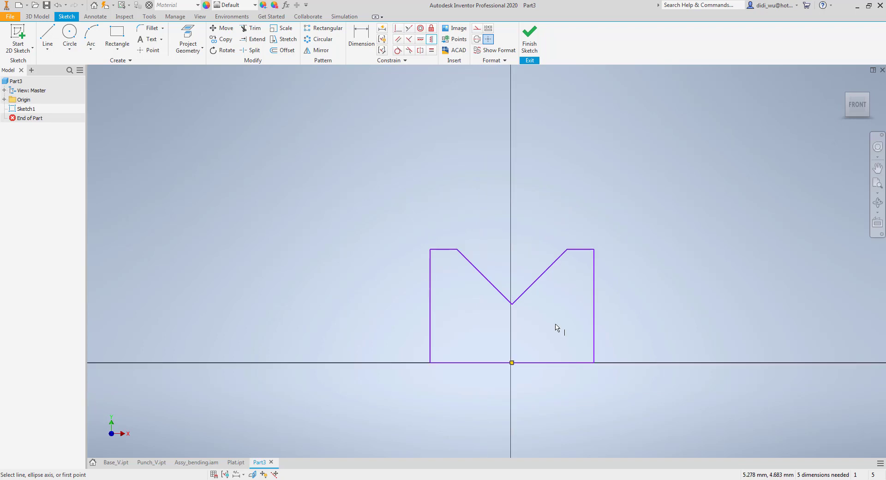
{"action": "middle_click_drag", "start_coordinate": [558, 329], "coordinate": [519, 276]}
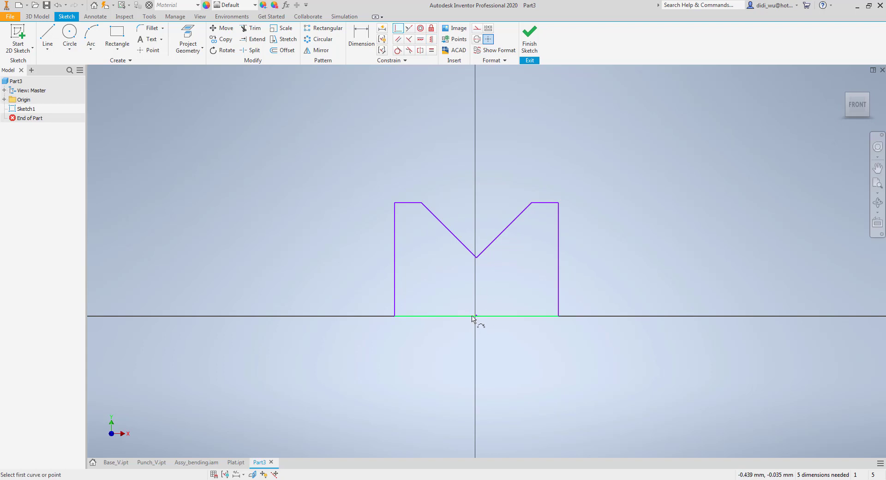
Make the midpoint of the profile's base line coincident with the sketch origin
{"action": "scroll", "coordinate": [475, 318], "scroll_direction": "up", "scroll_amount": 5}
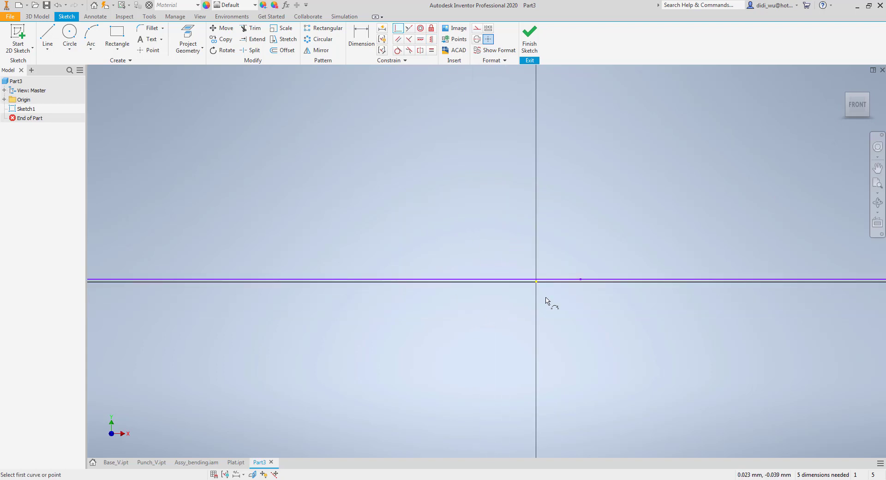
{"action": "left_click", "coordinate": [580, 280]}
{"action": "scroll", "coordinate": [582, 265], "scroll_direction": "down", "scroll_amount": 5}
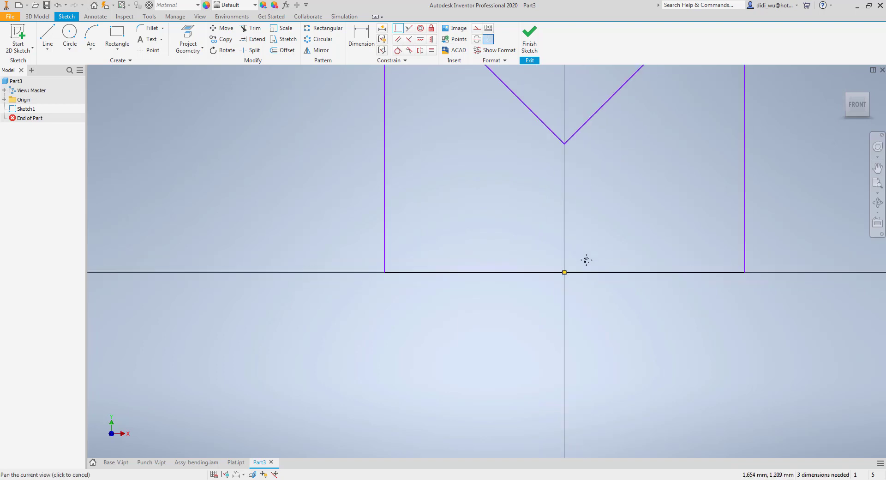
Dimension the profile's base line and set its width to 50 mm
{"action": "left_click", "coordinate": [361, 36]}
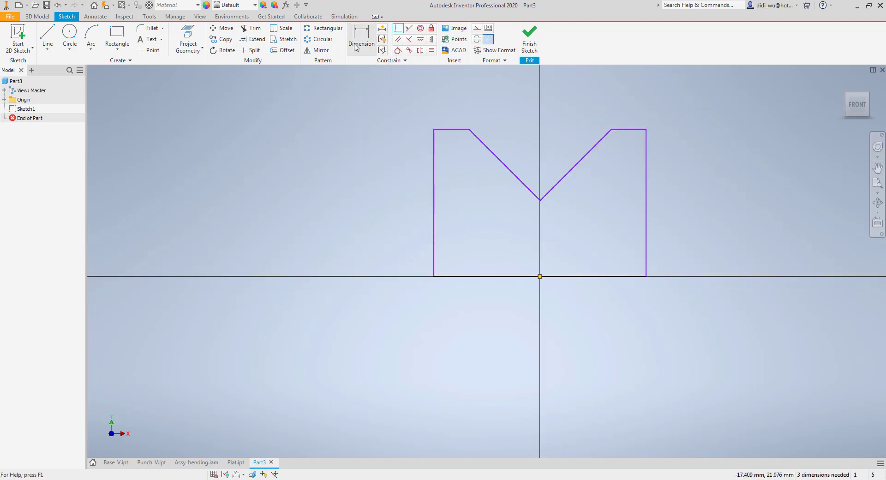
{"action": "left_click", "coordinate": [505, 277]}
{"action": "left_click", "coordinate": [532, 325]}
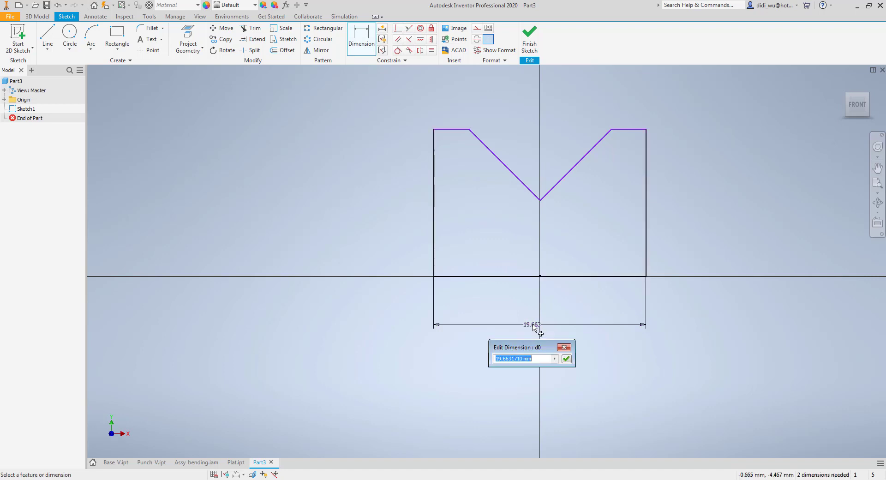
{"action": "key", "text": "Return"}
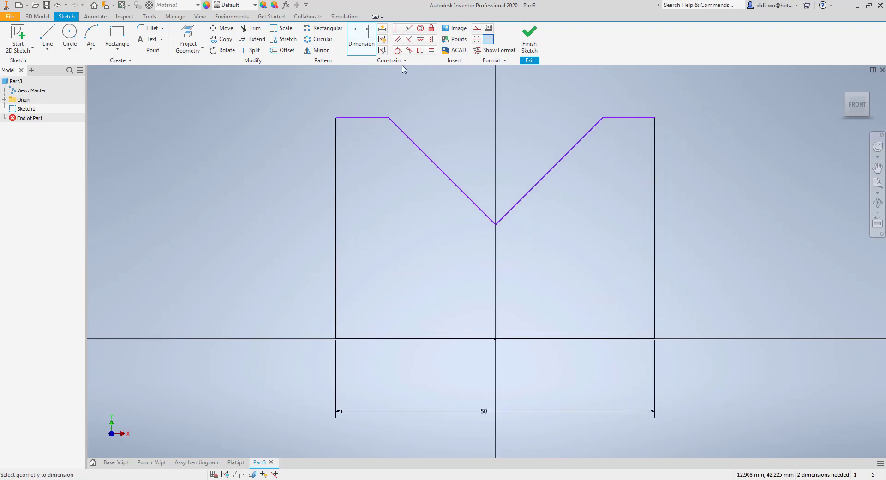
Add a driven angular dimension between the two sloping sides of the V-notch
{"action": "left_click", "coordinate": [430, 160]}
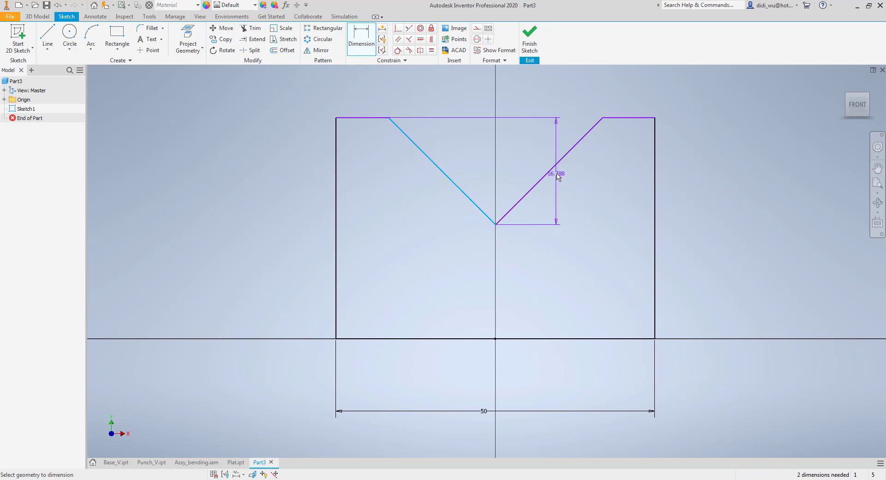
{"action": "left_click", "coordinate": [557, 174]}
{"action": "left_click", "coordinate": [493, 164]}
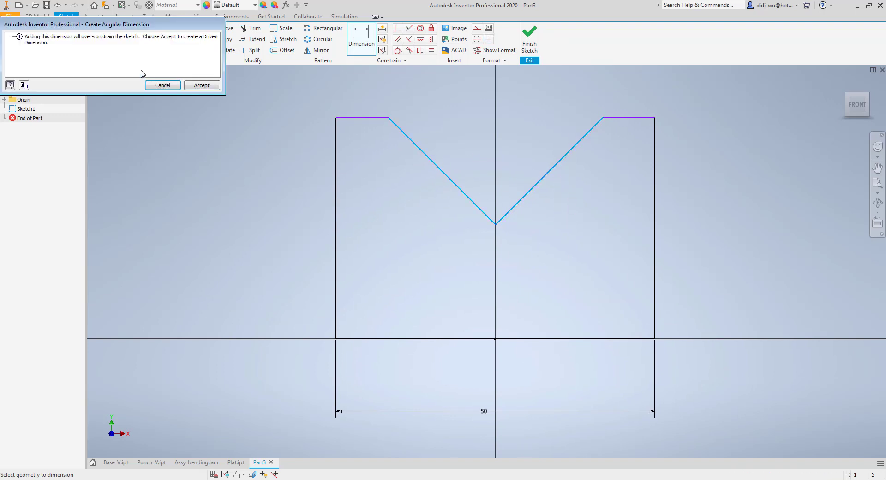
{"action": "left_click", "coordinate": [201, 85]}
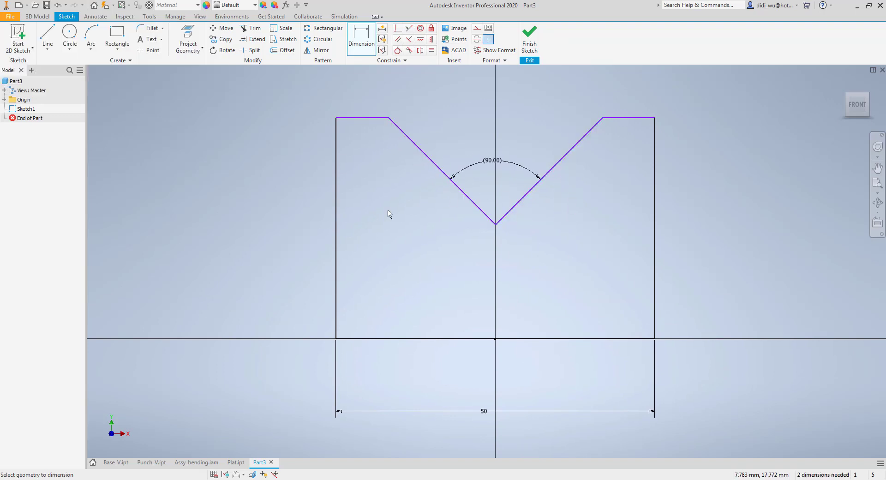
Dimension the profile's left vertical edge and set its height to 40 mm
{"action": "left_click", "coordinate": [362, 38]}
{"action": "left_click", "coordinate": [335, 166]}
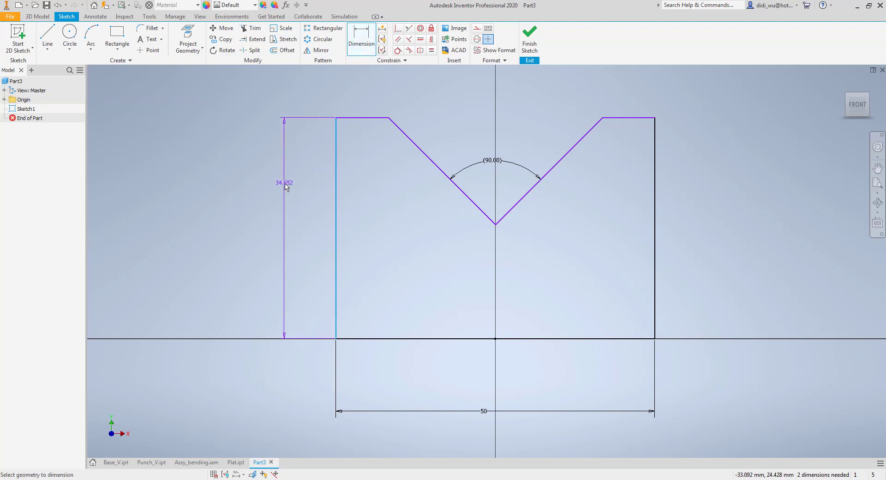
{"action": "left_click", "coordinate": [280, 187]}
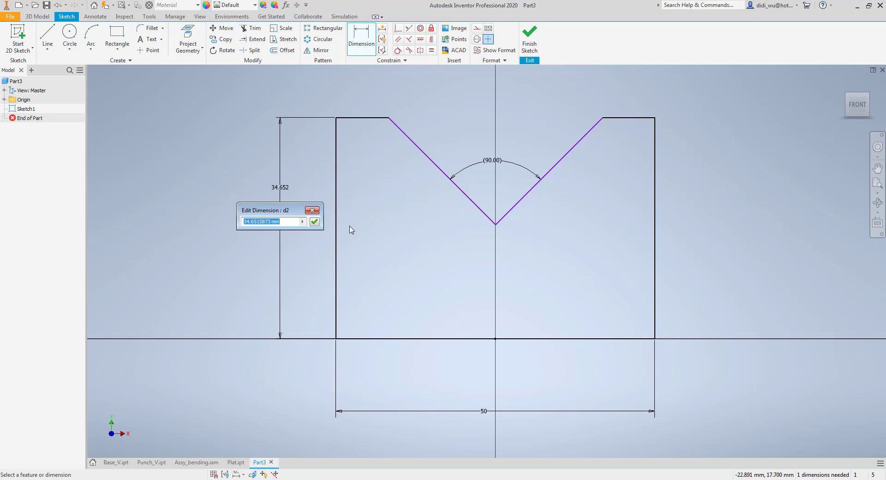
{"action": "type", "text": "40"}
{"action": "key", "text": "Return"}
Widen the V-notch by moving its upper right corner outward along the block's upper edge
{"action": "middle_click_drag", "start_coordinate": [500, 217], "coordinate": [514, 266]}
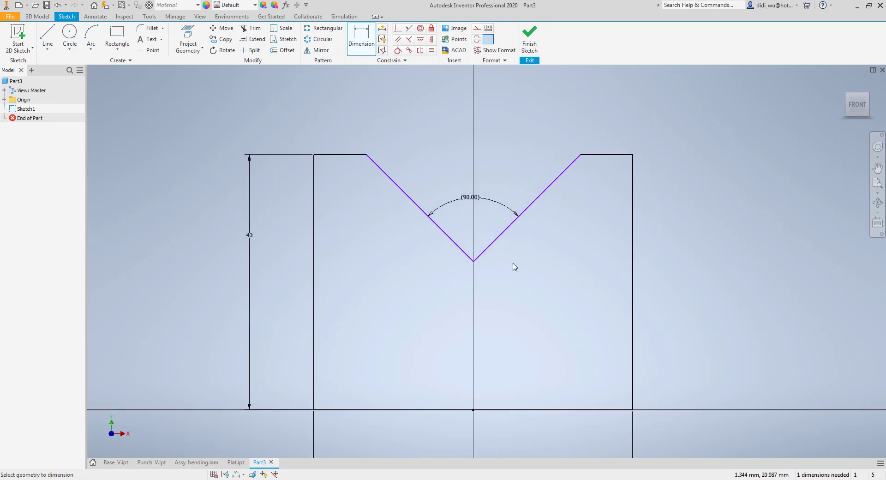
{"action": "key", "text": "Escape"}
{"action": "left_click_drag", "start_coordinate": [581, 161], "coordinate": [593, 136]}
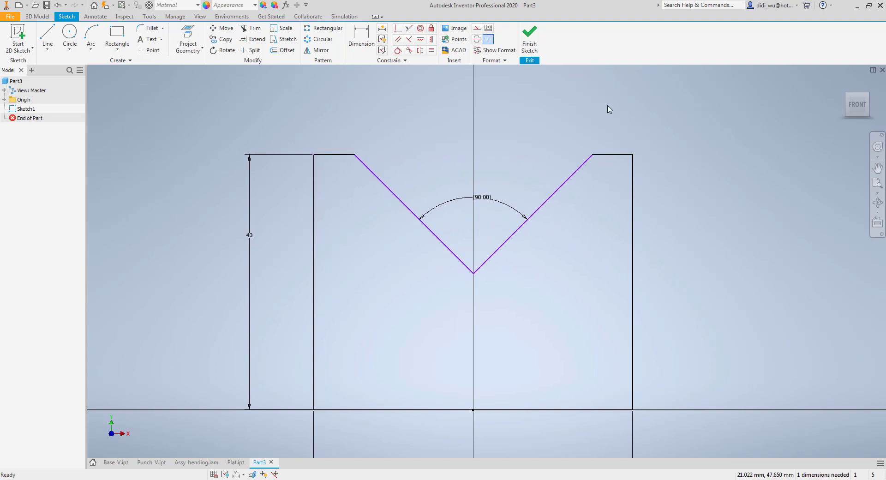
Dimension the V-notch opening between its two upper corners and set its width to 40 mm
{"action": "left_click", "coordinate": [371, 51]}
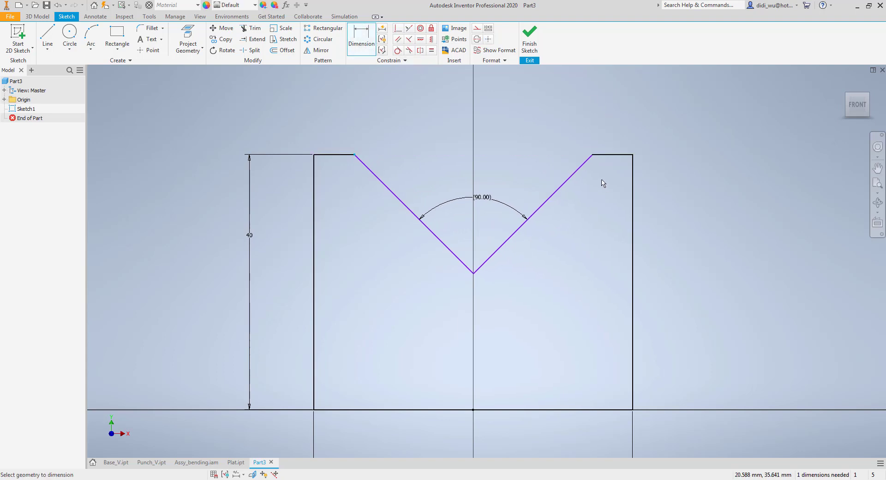
{"action": "left_click", "coordinate": [480, 85]}
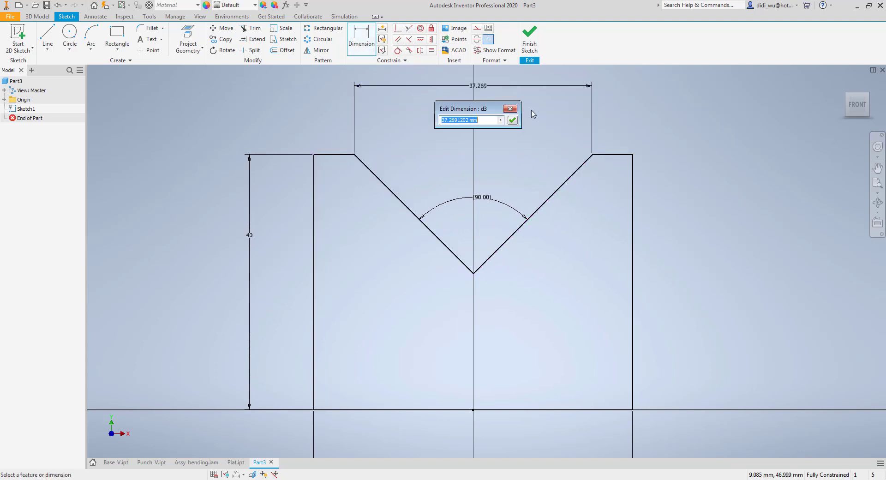
{"action": "key", "text": "Return"}
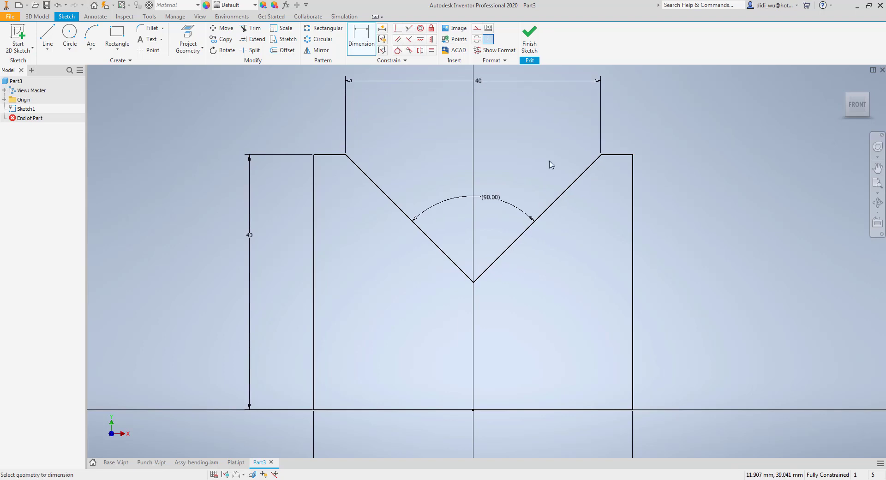
Draw a small relief rectangle over the V-notch's bottom point and constrain its upper corner coincident with the sloping side
{"action": "middle_click_drag", "start_coordinate": [550, 165], "coordinate": [546, 181]}
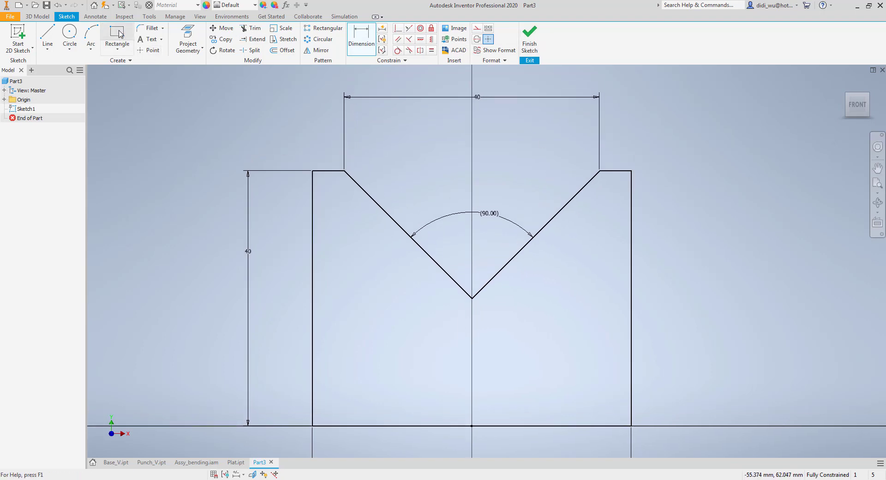
{"action": "left_click", "coordinate": [452, 278]}
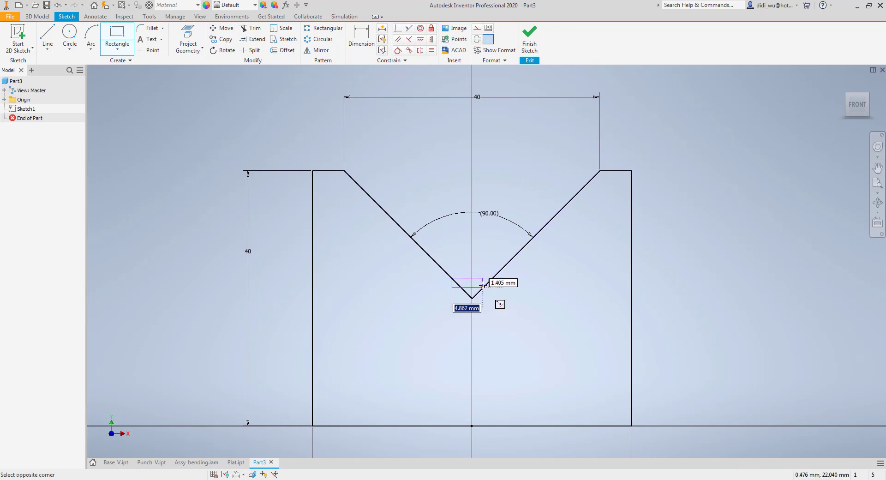
{"action": "left_click", "coordinate": [503, 342]}
{"action": "key", "text": "Escape"}
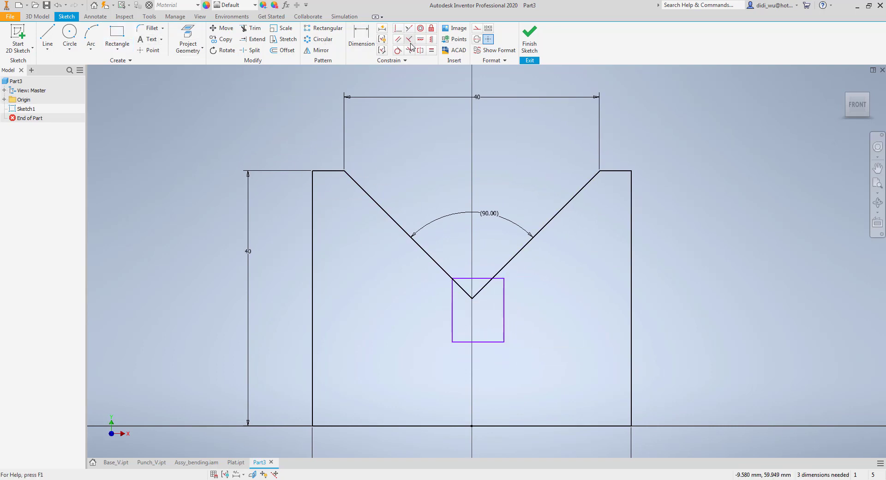
{"action": "left_click", "coordinate": [399, 29]}
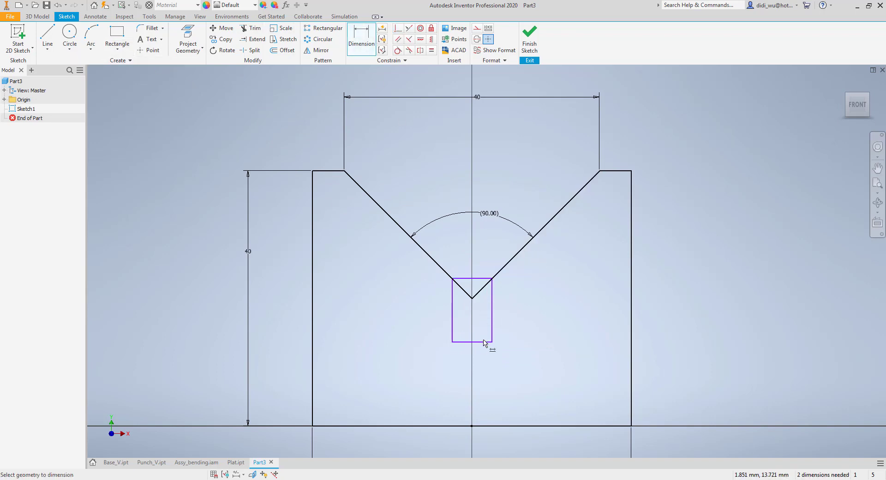
Dimension the relief rectangle to 5 mm wide and 3 mm high
{"action": "left_click", "coordinate": [481, 373]}
{"action": "type", "text": "5"}
{"action": "key", "text": "Return"}
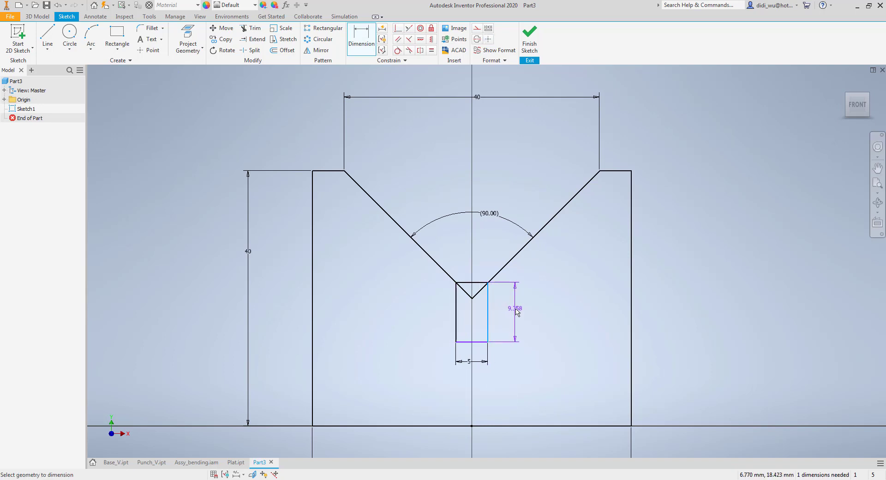
{"action": "left_click", "coordinate": [517, 313]}
{"action": "type", "text": "3"}
{"action": "key", "text": "Return"}
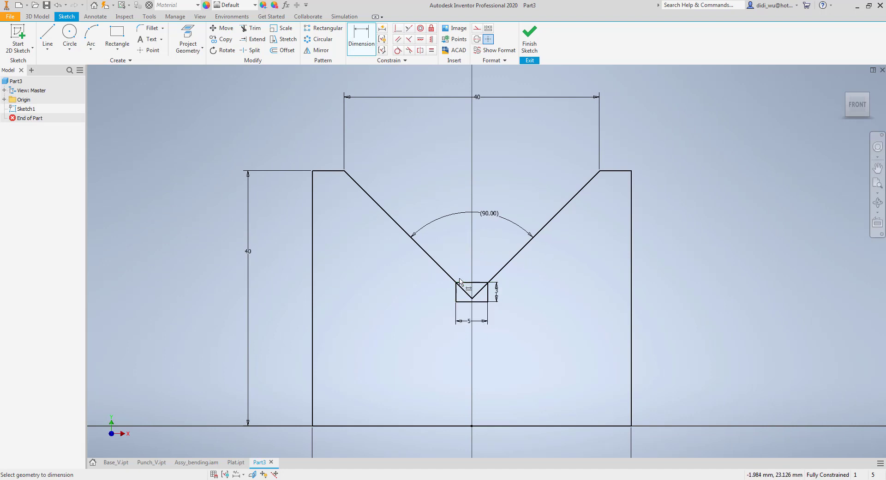
Change the relief rectangle's height to 4 mm and finish the sketch
{"action": "scroll", "coordinate": [460, 287], "scroll_direction": "up", "scroll_amount": 3}
{"action": "left_click", "coordinate": [528, 294]}
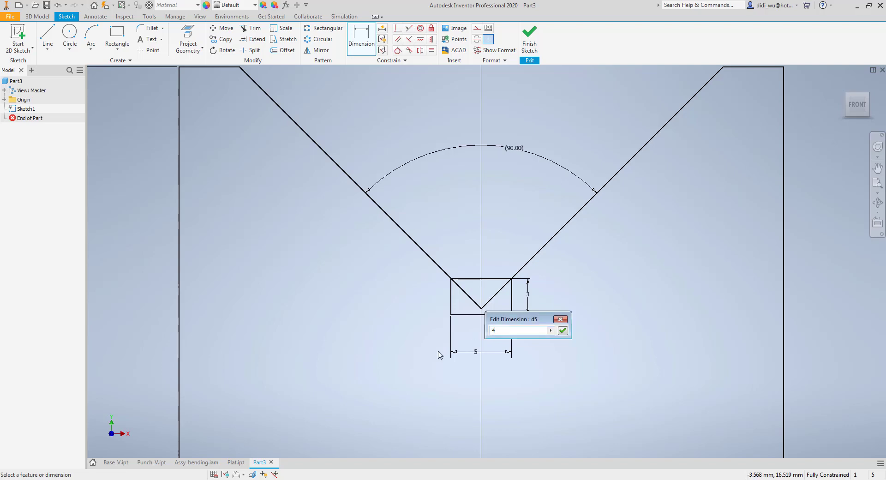
{"action": "type", "text": "4"}
{"action": "key", "text": "Return"}
{"action": "left_click", "coordinate": [528, 42]}
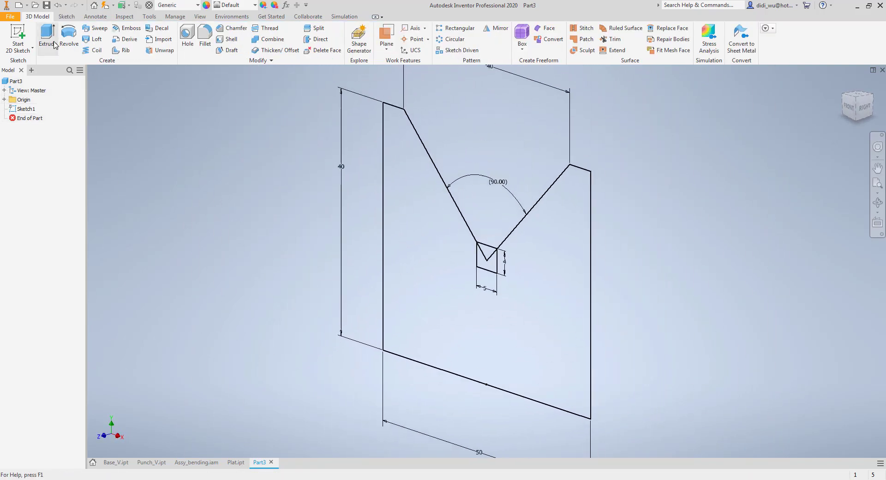
Extrude the notched block profile symmetrically by 25 mm, leaving the relief slot open
{"action": "left_click", "coordinate": [48, 40]}
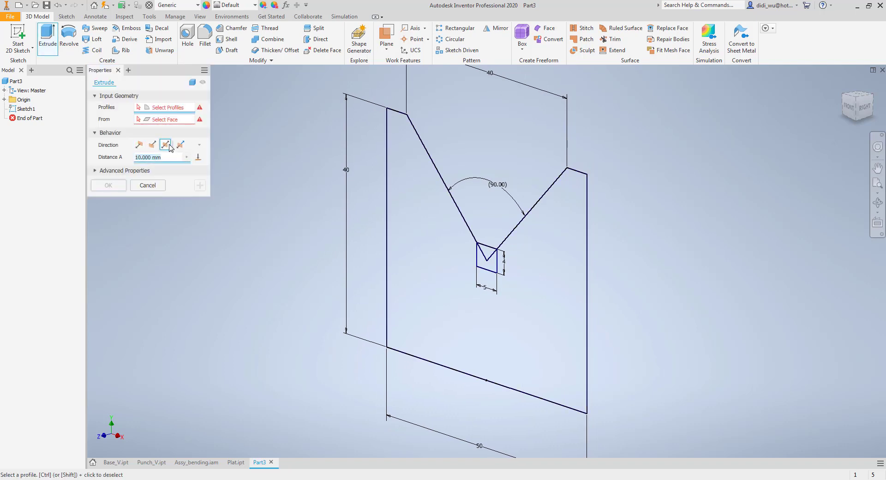
{"action": "left_click", "coordinate": [407, 291]}
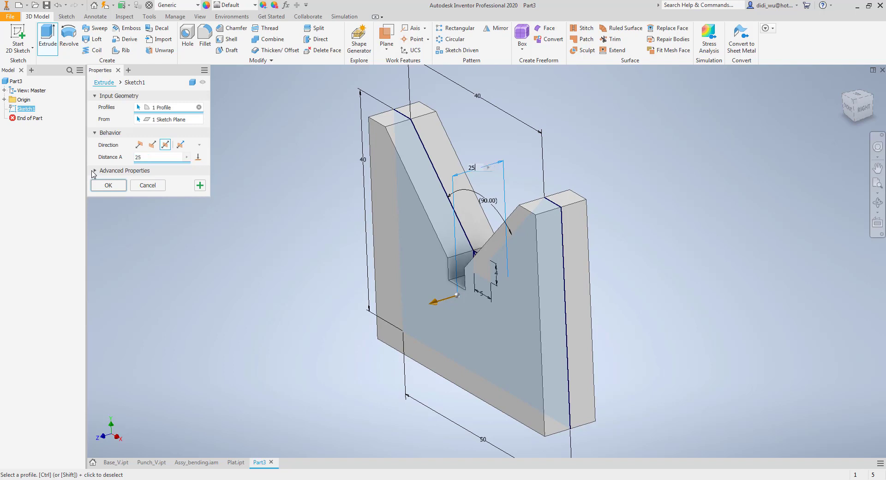
{"action": "left_click", "coordinate": [107, 185]}
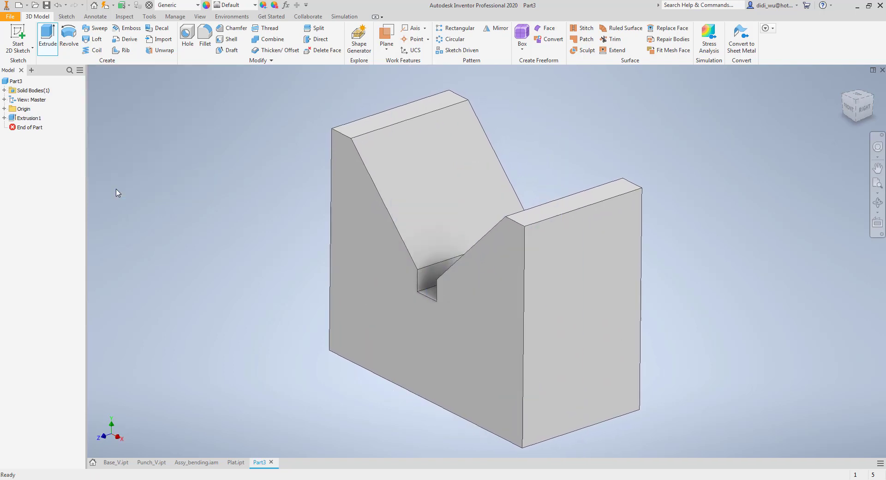
Fillet the two upper inner edges of the V-notch with a 2 mm radius
{"action": "left_click", "coordinate": [205, 37]}
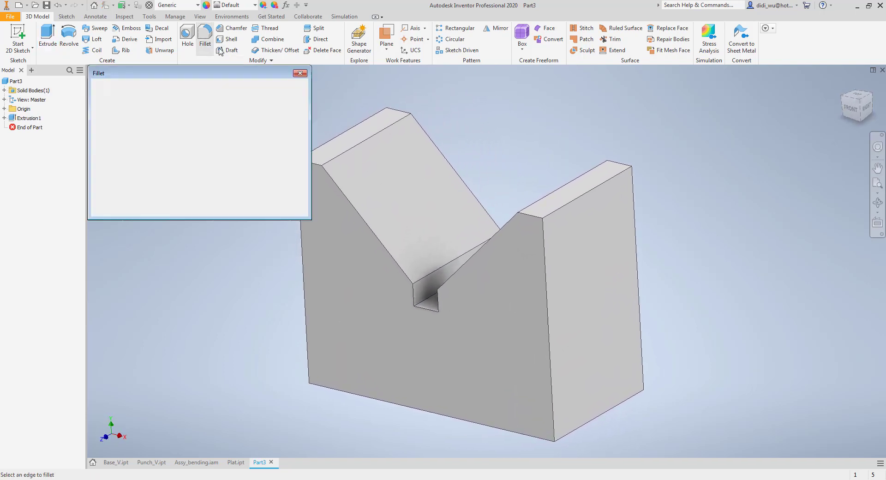
{"action": "left_click", "coordinate": [364, 147]}
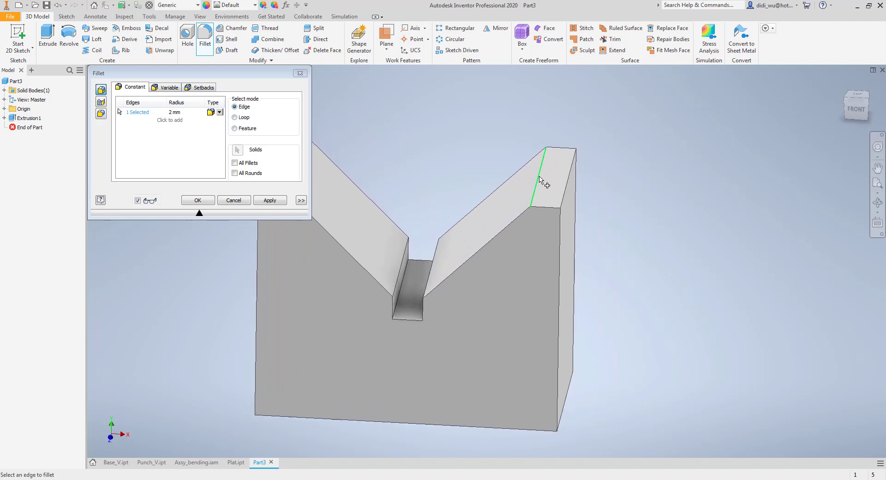
{"action": "middle_click_drag", "start_coordinate": [542, 183], "coordinate": [205, 187], "text": "shift"}
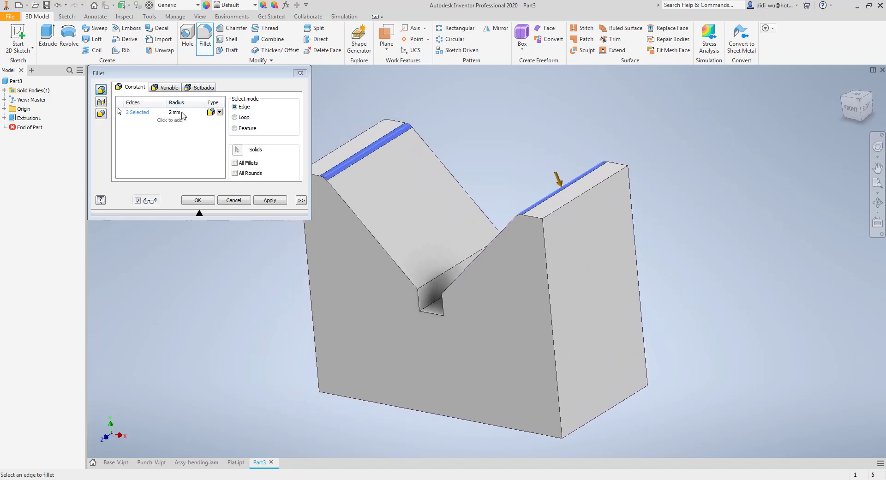
{"action": "left_click", "coordinate": [197, 200]}
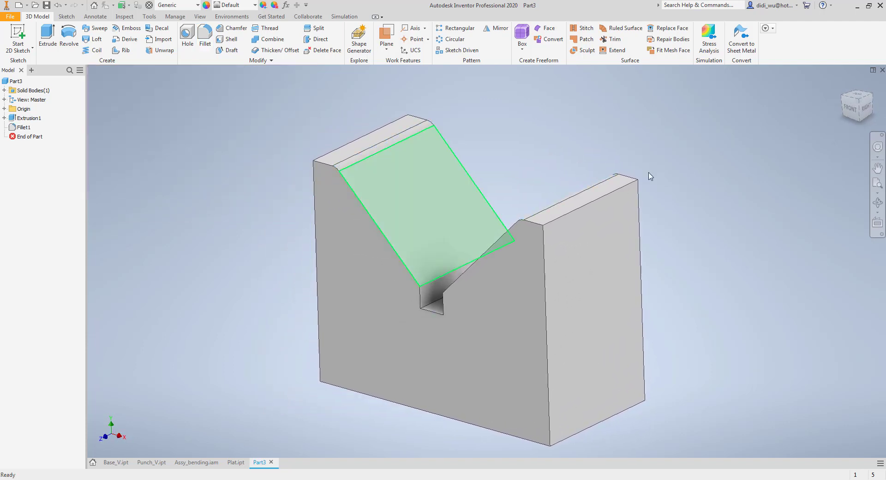
Save the part as Die-V in the PlatBending folder
{"action": "left_click", "coordinate": [47, 5]}
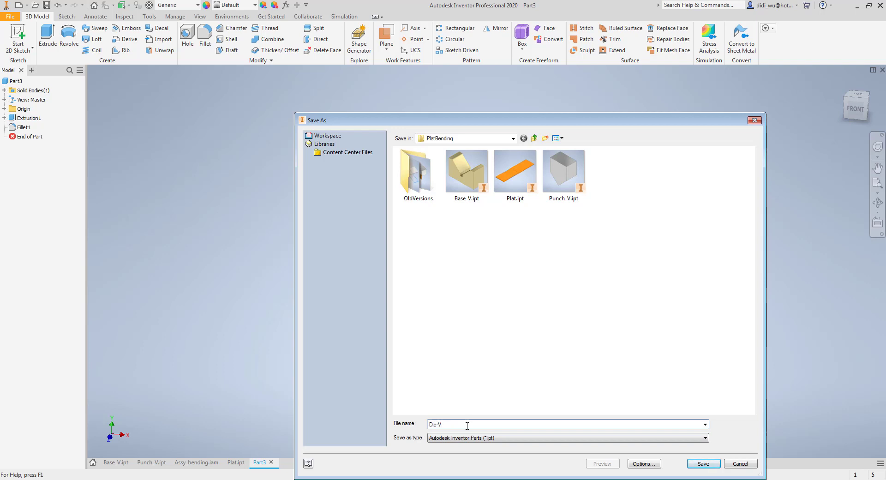
{"action": "left_click", "coordinate": [700, 463]}
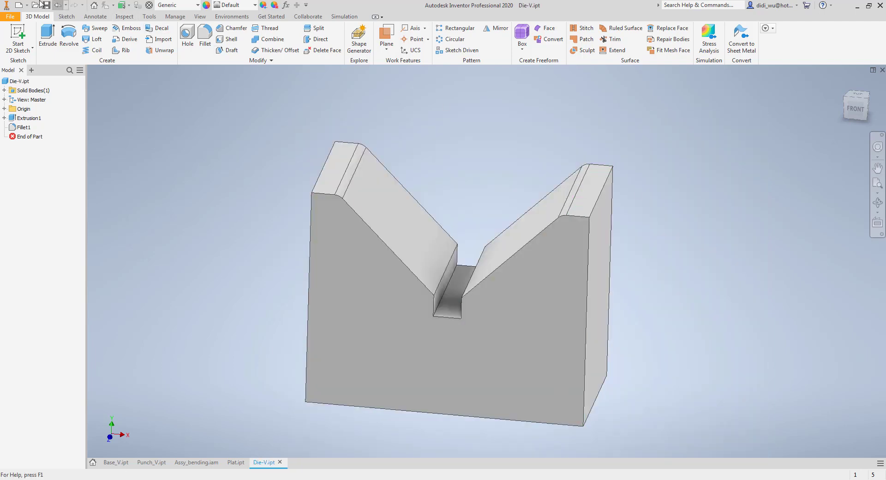
Create a new part from the metric Standard (mm).ipt template and start a sketch on its front plane
{"action": "left_click", "coordinate": [19, 5]}
{"action": "double_click", "coordinate": [492, 179]}
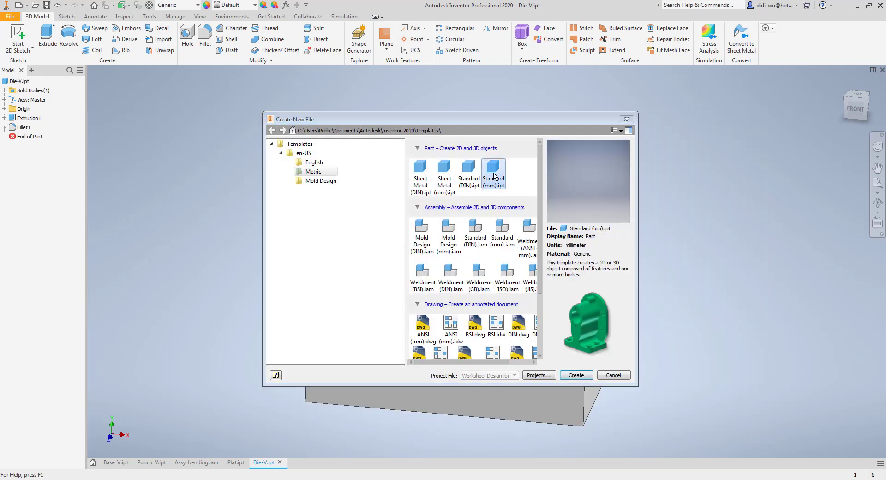
{"action": "left_click", "coordinate": [20, 34]}
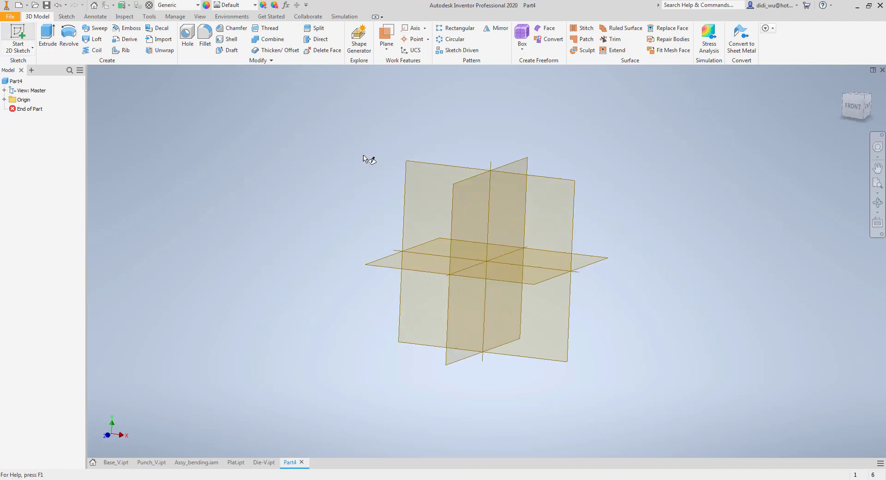
{"action": "left_click", "coordinate": [418, 136]}
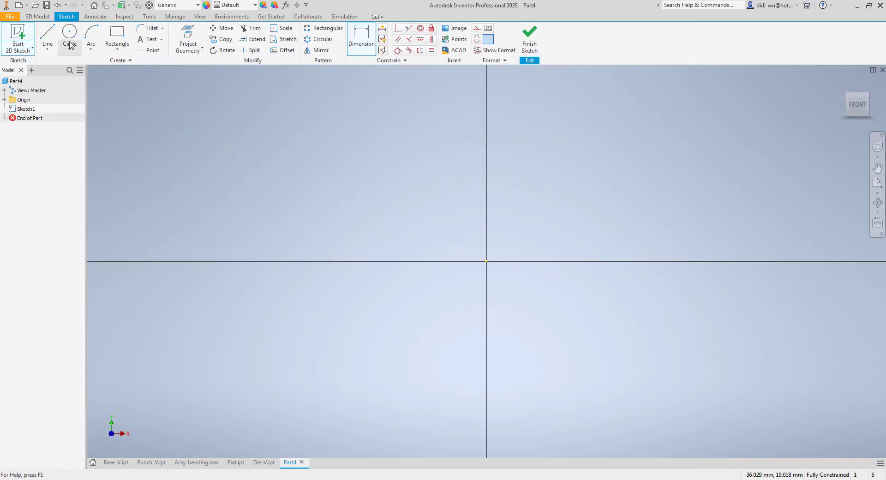
Sketch a five-sided punch outline with a horizontal upper edge, vertical sides and two sloping sides meeting just below the origin
{"action": "left_click", "coordinate": [48, 35]}
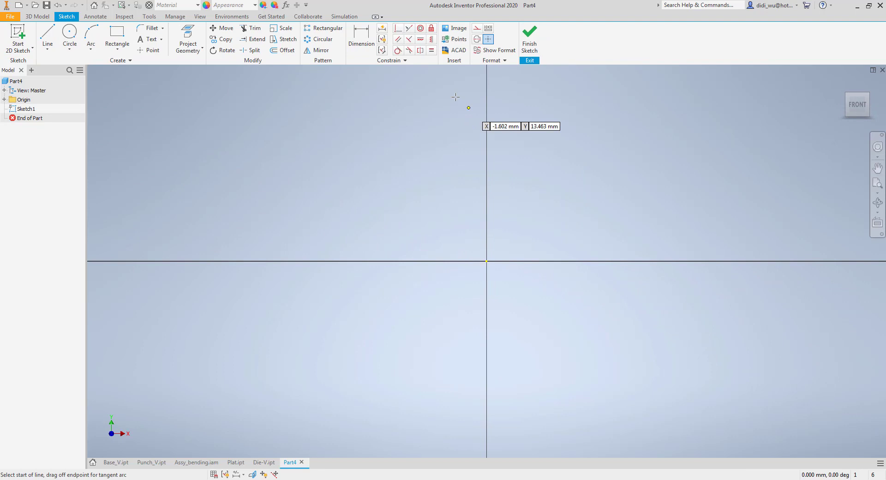
{"action": "left_click", "coordinate": [392, 72]}
{"action": "left_click", "coordinate": [603, 72]}
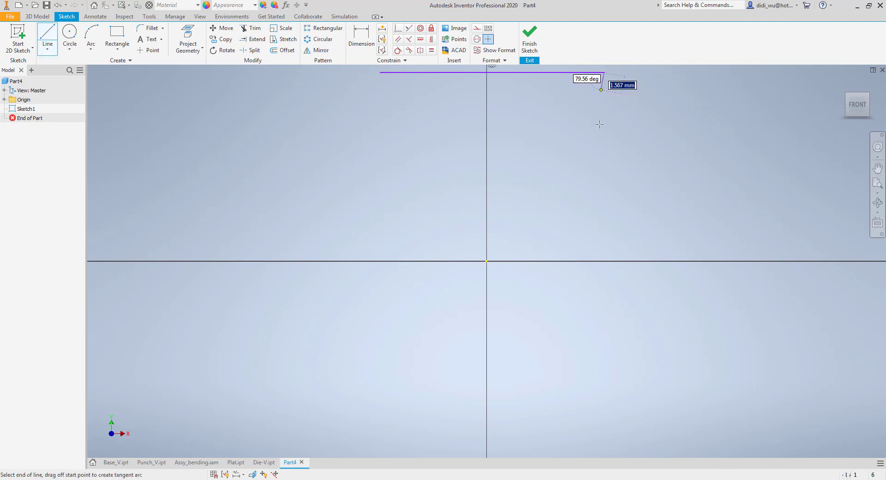
{"action": "left_click", "coordinate": [604, 191]}
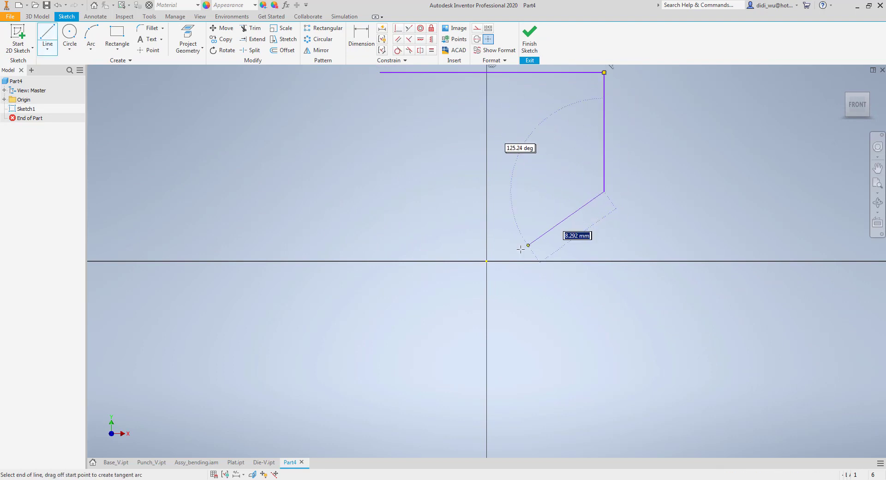
{"action": "left_click", "coordinate": [492, 276]}
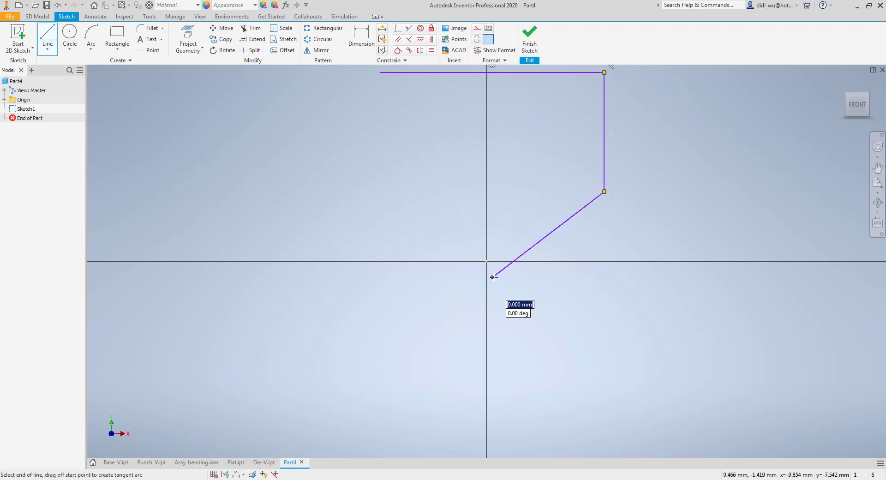
{"action": "left_click", "coordinate": [382, 191]}
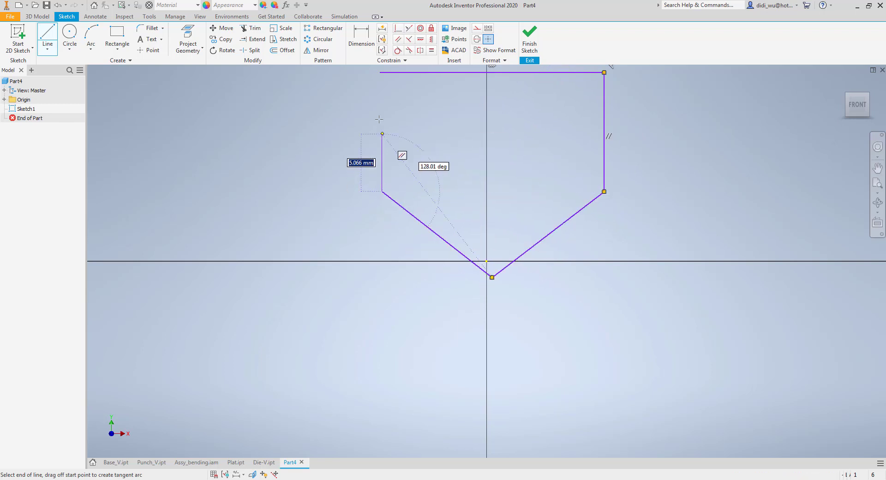
{"action": "left_click", "coordinate": [383, 72]}
{"action": "scroll", "coordinate": [383, 73], "scroll_direction": "up", "scroll_amount": 5}
{"action": "key", "text": "Escape"}
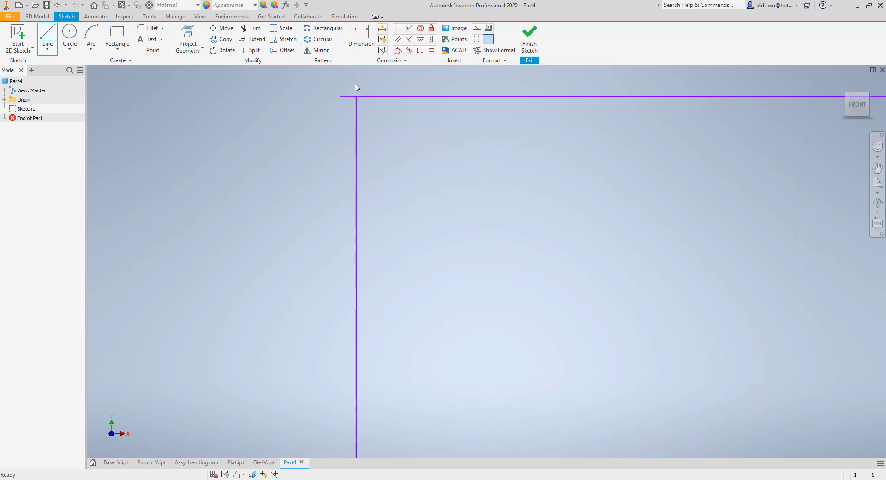
Trim the end of the upper line that overhangs the profile's left vertical side
{"action": "left_click", "coordinate": [251, 28]}
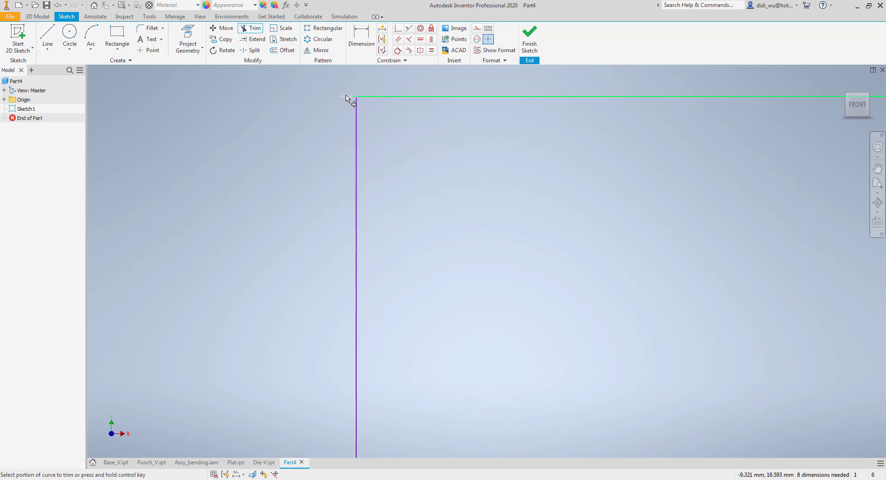
{"action": "scroll", "coordinate": [480, 175], "scroll_direction": "down", "scroll_amount": 3}
{"action": "scroll", "coordinate": [480, 177], "scroll_direction": "down", "scroll_amount": 5}
{"action": "key", "text": "Escape"}
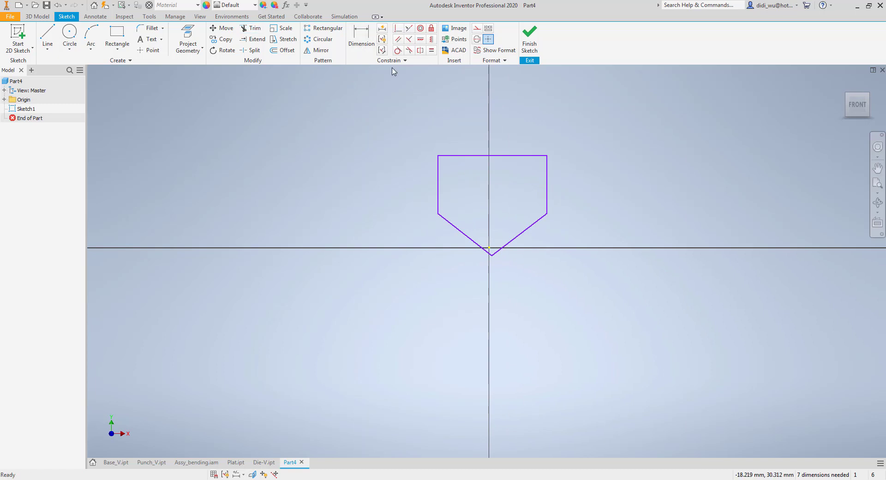
Apply an equal constraint to the two sloping sides of the punch profile
{"action": "left_click", "coordinate": [431, 49]}
{"action": "left_click", "coordinate": [473, 241]}
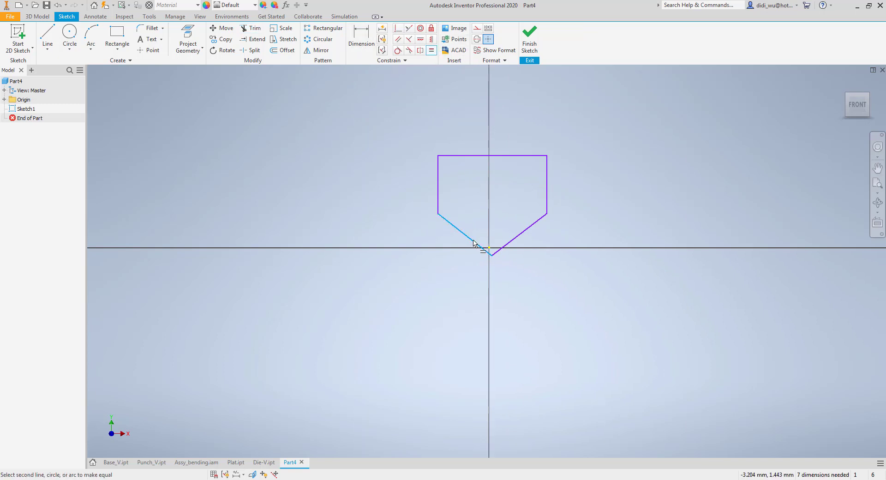
{"action": "left_click", "coordinate": [511, 242]}
{"action": "scroll", "coordinate": [501, 257], "scroll_direction": "up", "scroll_amount": 4}
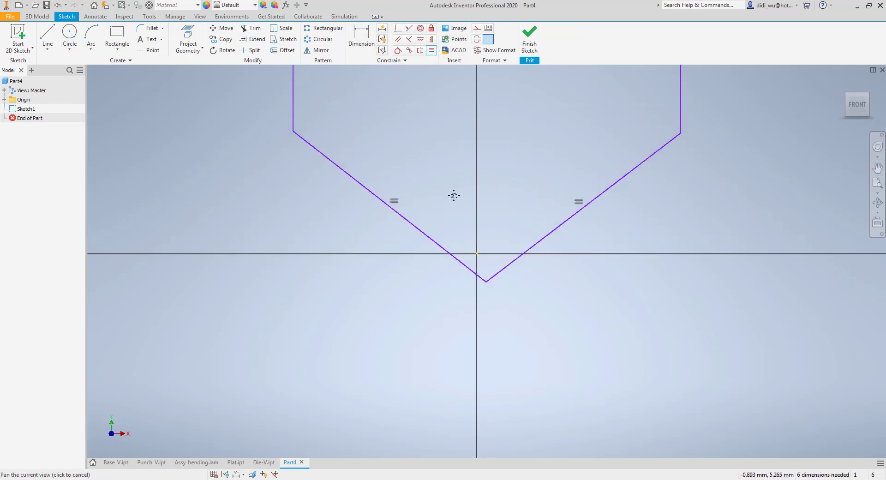
{"action": "scroll", "coordinate": [450, 216], "scroll_direction": "down", "scroll_amount": 3}
{"action": "key", "text": "Escape"}
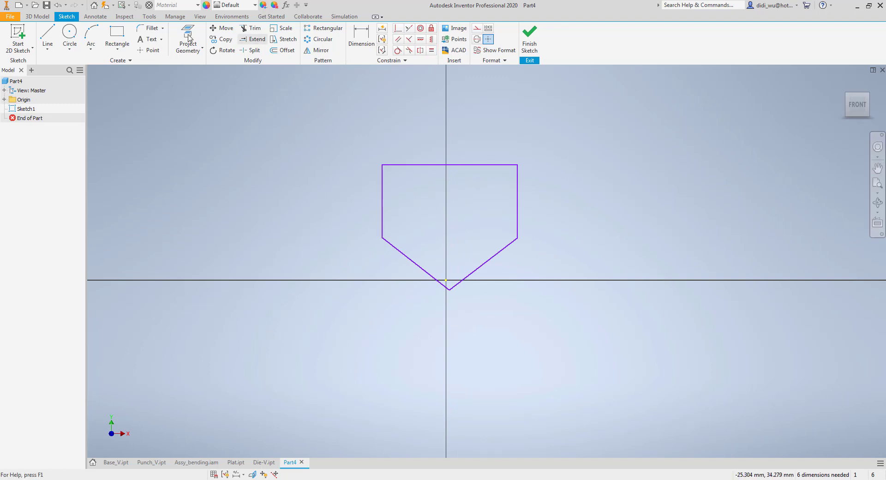
{"action": "left_click", "coordinate": [397, 27]}
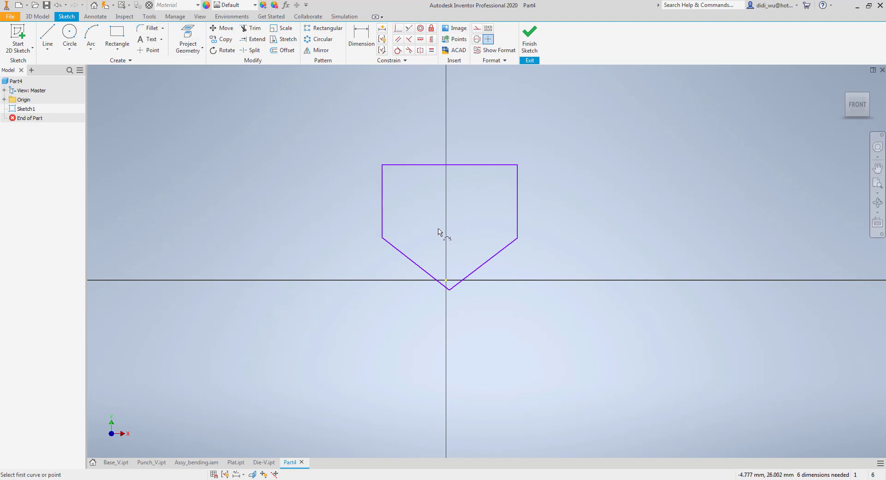
{"action": "left_click", "coordinate": [446, 285]}
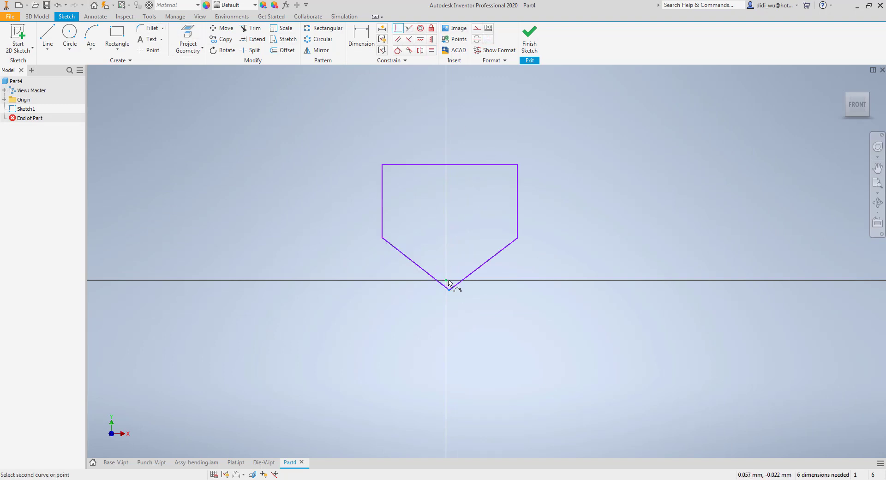
{"action": "key", "text": "Escape"}
{"action": "scroll", "coordinate": [451, 293], "scroll_direction": "up", "scroll_amount": 3}
{"action": "scroll", "coordinate": [503, 157], "scroll_direction": "down", "scroll_amount": 5}
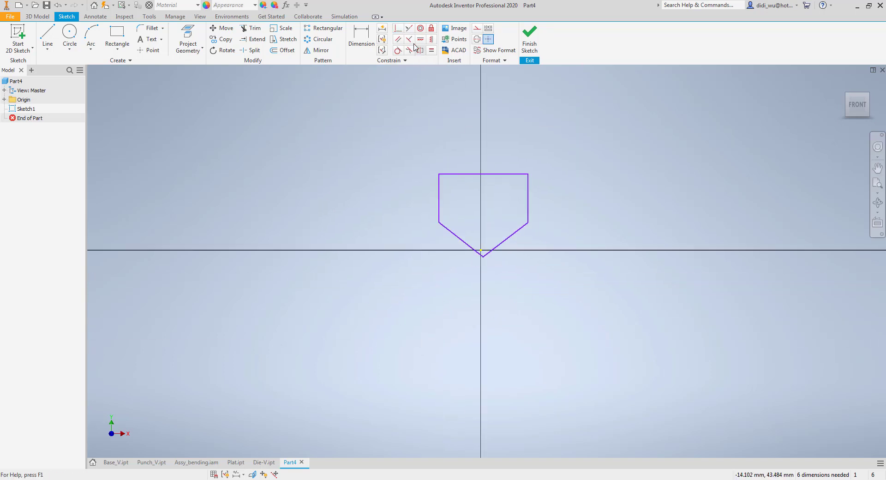
Try constraining the profile's upper edge coincident with the origin, pull the lower vertex downward, and undo both changes
{"action": "left_click", "coordinate": [399, 30]}
{"action": "left_click", "coordinate": [496, 247]}
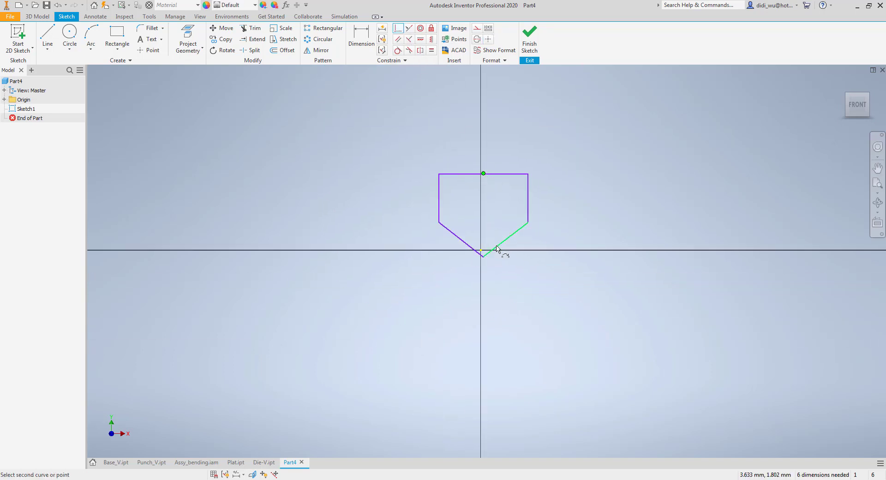
{"action": "left_click", "coordinate": [484, 252]}
{"action": "key", "text": "Escape"}
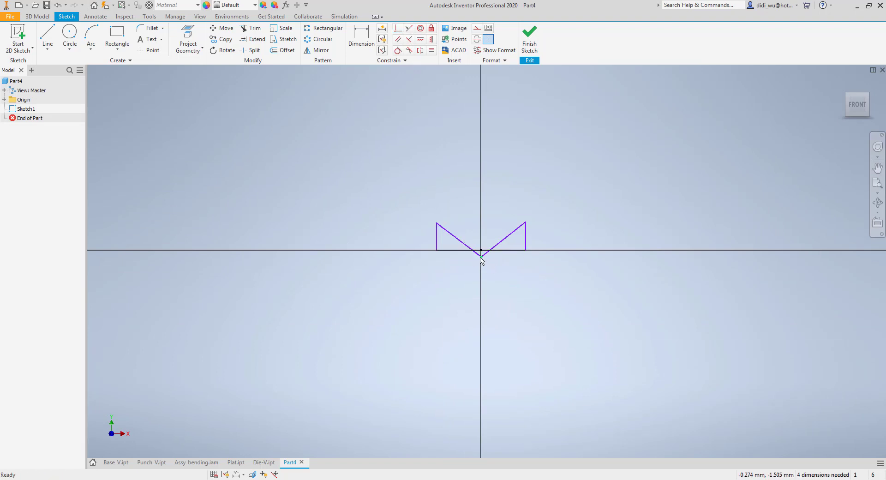
{"action": "left_click_drag", "start_coordinate": [481, 256], "coordinate": [493, 336]}
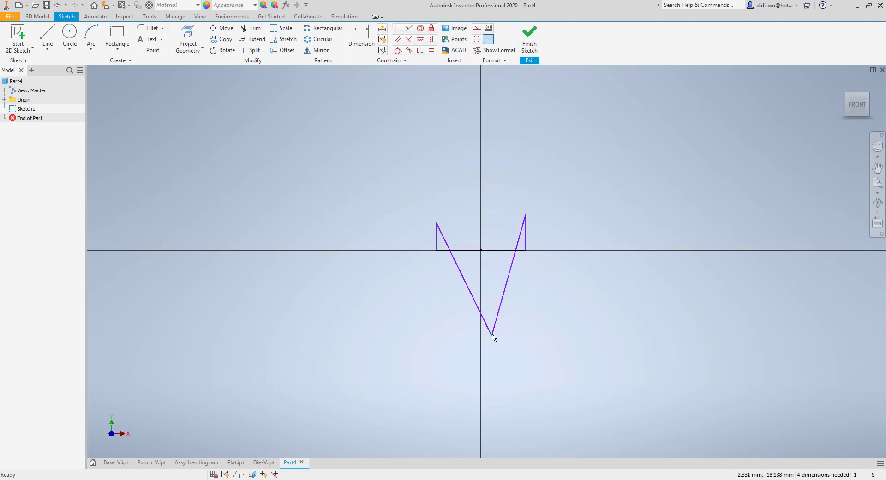
{"action": "key", "text": "ctrl+z"}
{"action": "key", "text": "ctrl+z"}
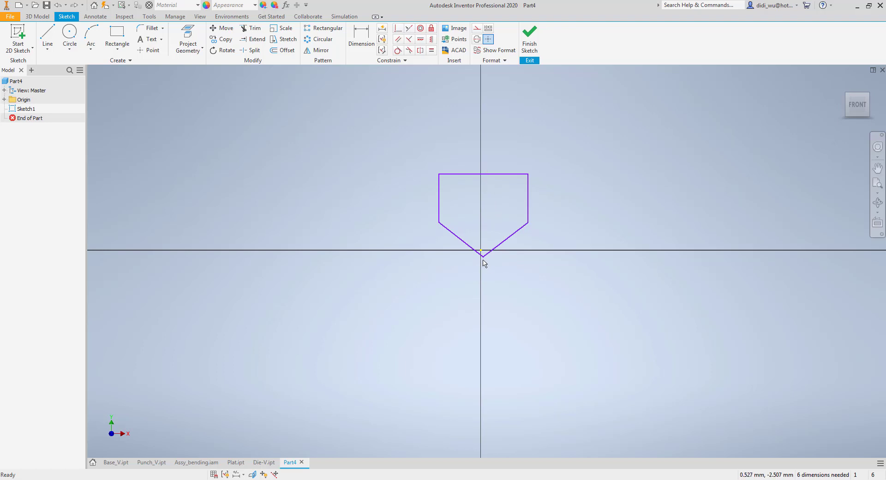
Pull the profile's lower vertex further below the origin and try an equal constraint on the two sloping sides
{"action": "left_click_drag", "start_coordinate": [481, 257], "coordinate": [481, 284]}
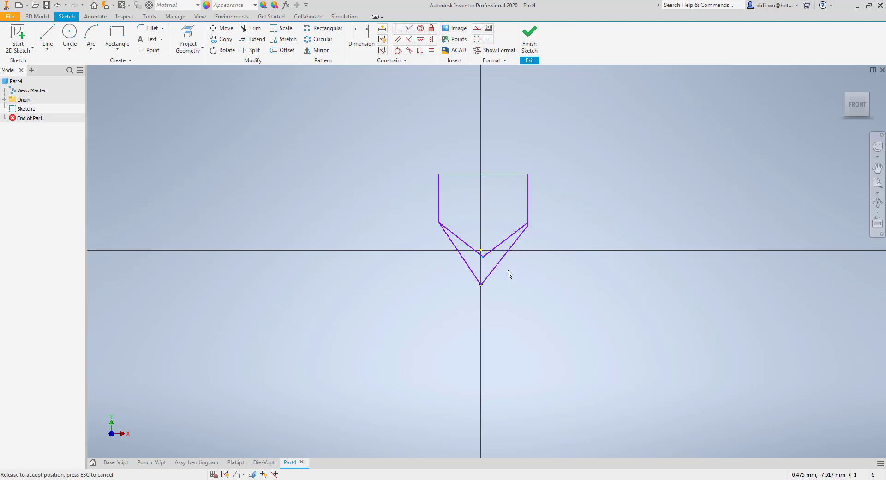
{"action": "left_click", "coordinate": [430, 52]}
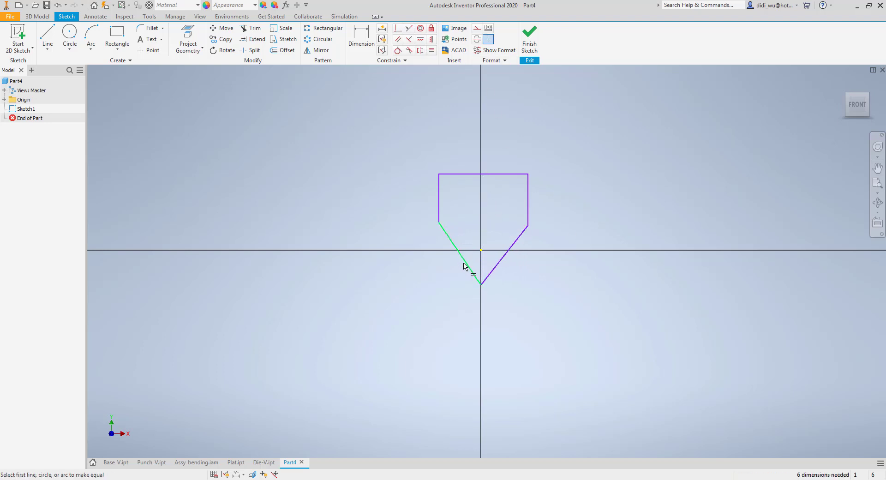
{"action": "left_click", "coordinate": [469, 267]}
{"action": "left_click", "coordinate": [502, 262]}
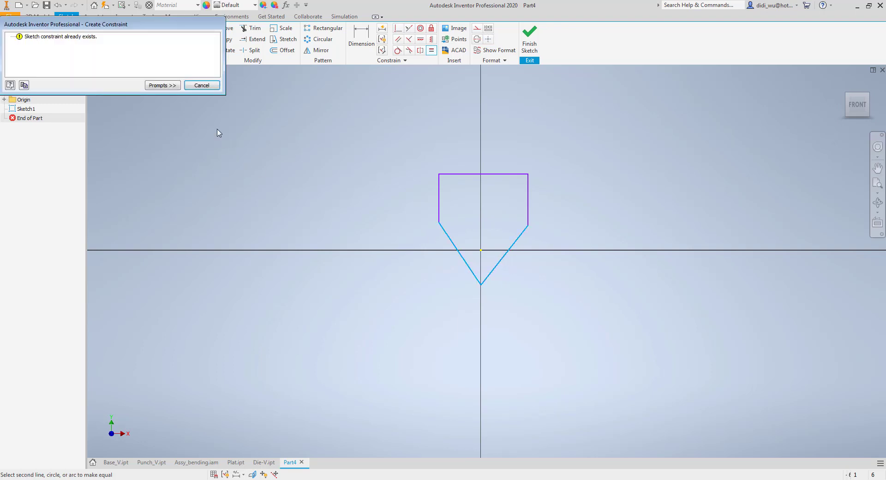
{"action": "left_click", "coordinate": [178, 86]}
{"action": "key", "text": "Escape"}
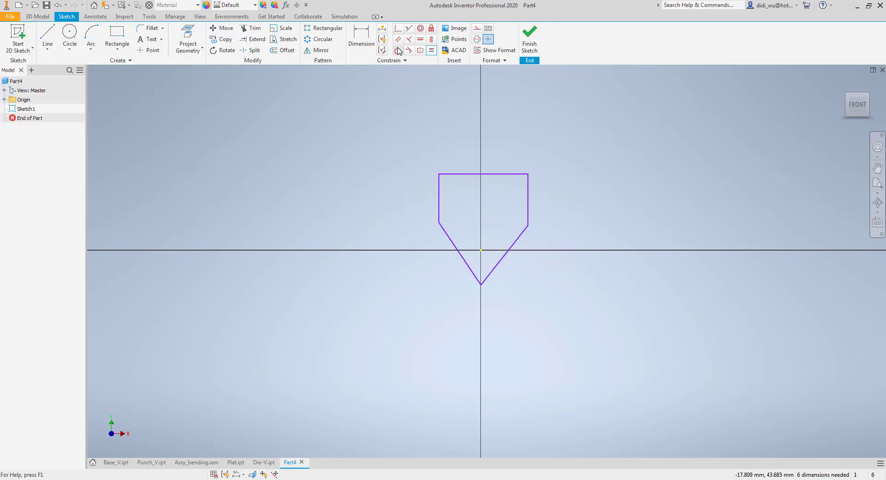
Dimension the angle between the two sloping sides of the punch profile as 90 degrees
{"action": "left_click", "coordinate": [352, 33]}
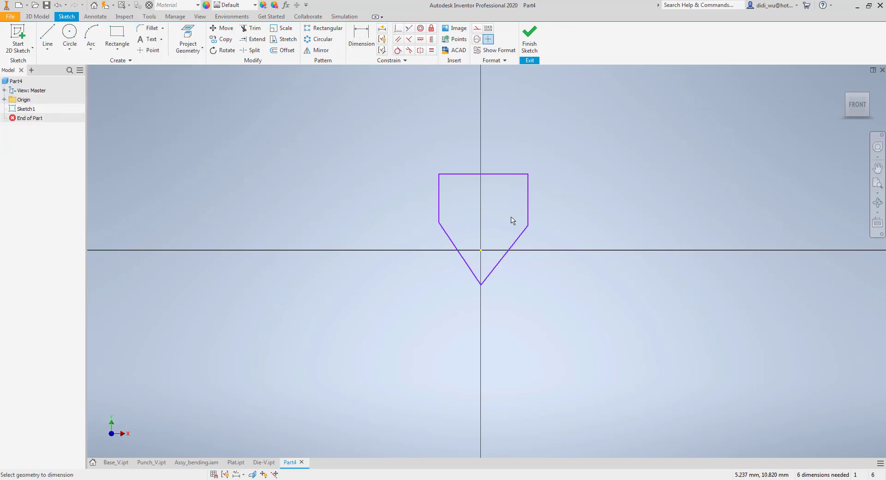
{"action": "left_click", "coordinate": [469, 268]}
{"action": "left_click", "coordinate": [497, 264]}
{"action": "left_click", "coordinate": [492, 231]}
{"action": "type", "text": "9"}
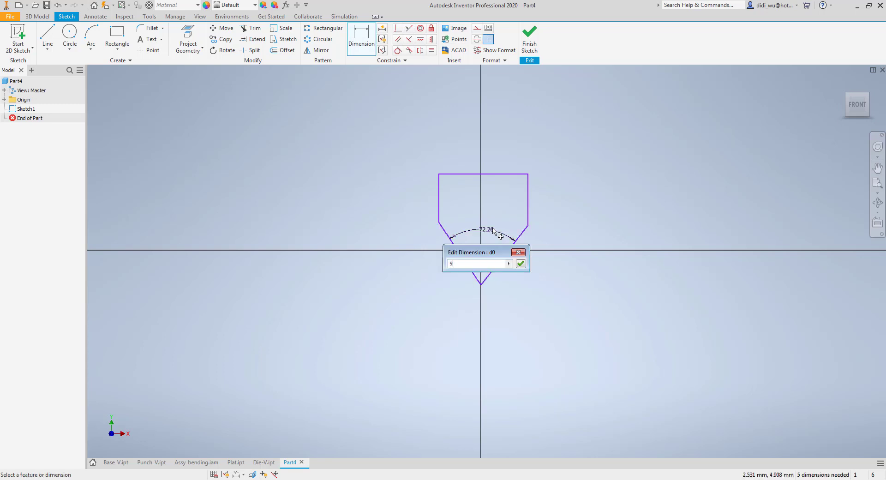
{"action": "type", "text": "0"}
{"action": "key", "text": "Return"}
Apply an equal constraint to the two vertical sides of the punch profile
{"action": "scroll", "coordinate": [488, 257], "scroll_direction": "up", "scroll_amount": 2}
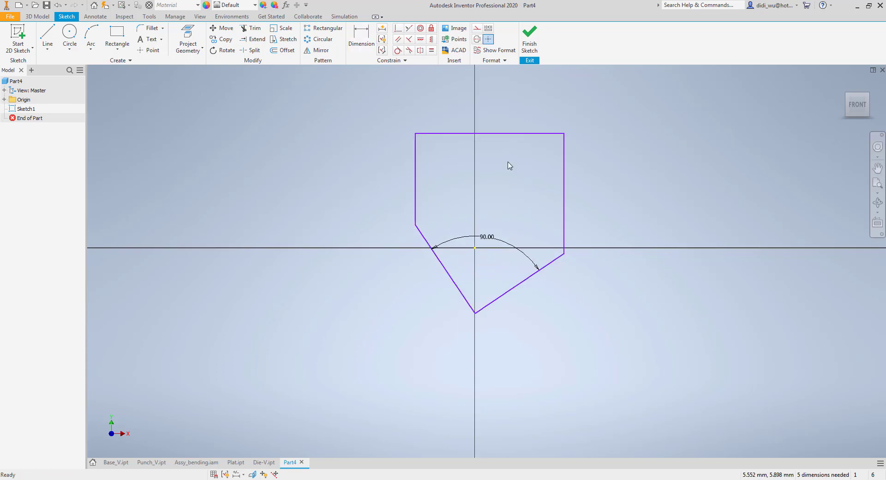
{"action": "left_click", "coordinate": [420, 39]}
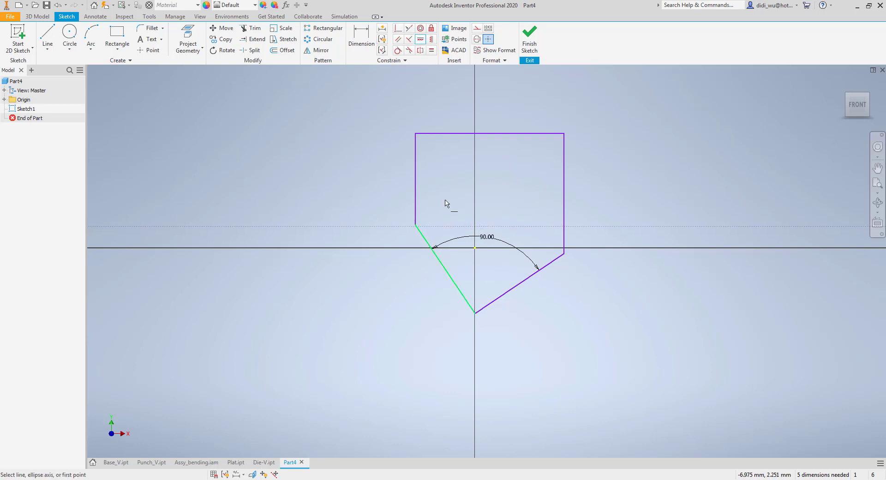
{"action": "left_click", "coordinate": [431, 49]}
{"action": "left_click", "coordinate": [415, 148]}
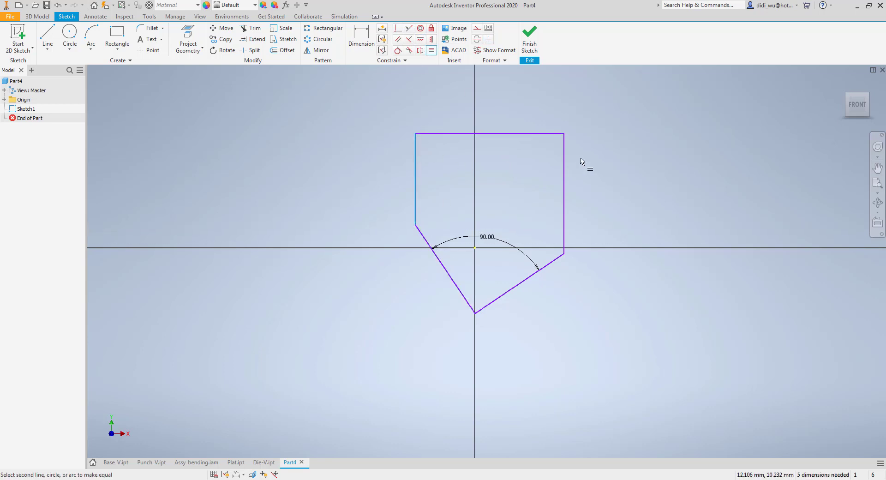
{"action": "left_click", "coordinate": [564, 159]}
{"action": "key", "text": "Escape"}
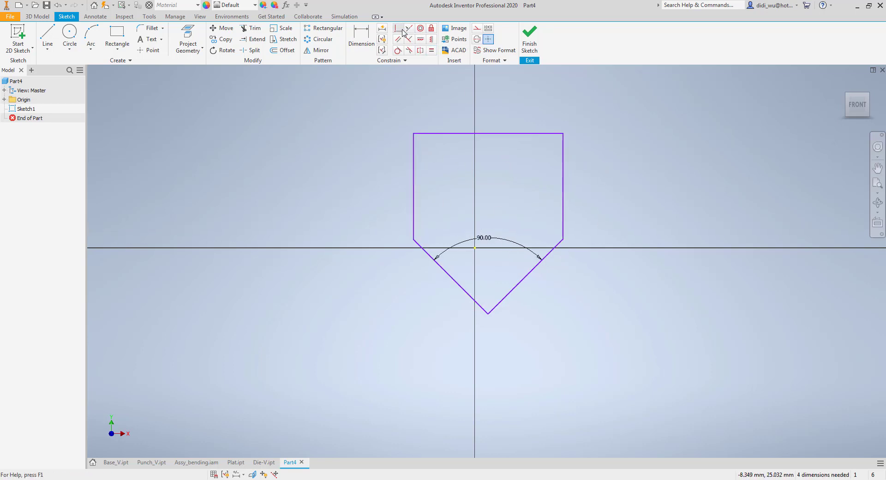
Dimension the upper horizontal edge of the punch profile at 40 mm
{"action": "left_click", "coordinate": [361, 37]}
{"action": "left_click", "coordinate": [498, 133]}
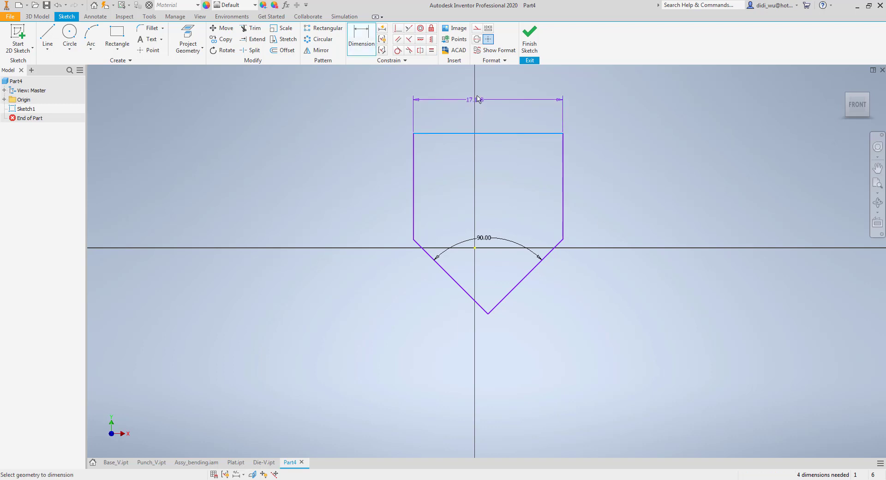
{"action": "left_click", "coordinate": [476, 94]}
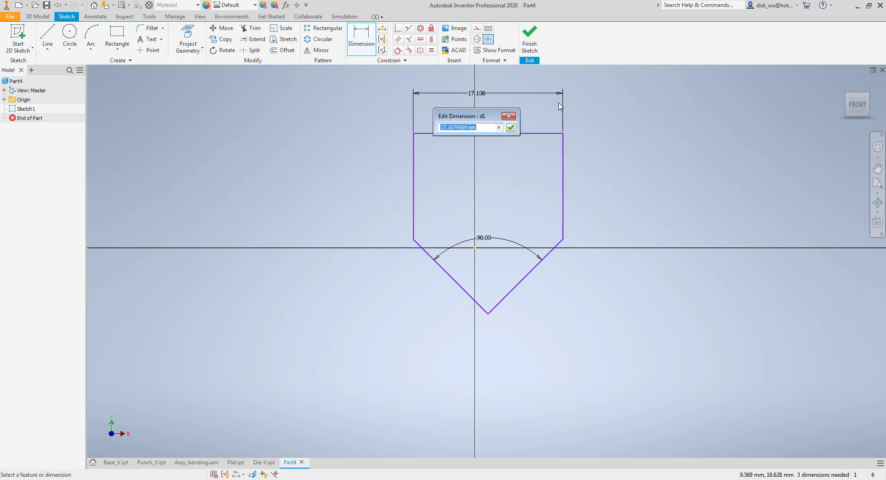
{"action": "type", "text": "40"}
{"action": "key", "text": "Return"}
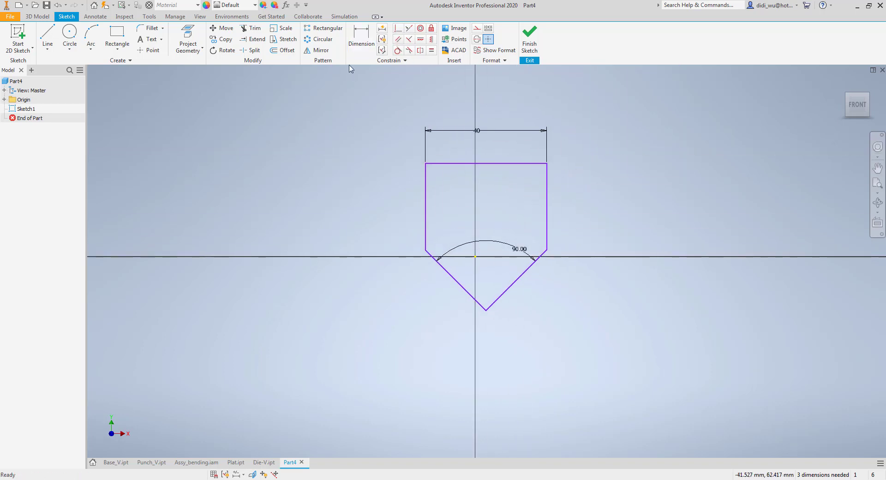
Dimension the right vertical side of the punch profile at 30 mm
{"action": "left_click", "coordinate": [361, 37]}
{"action": "left_click", "coordinate": [550, 193]}
{"action": "left_click", "coordinate": [589, 194]}
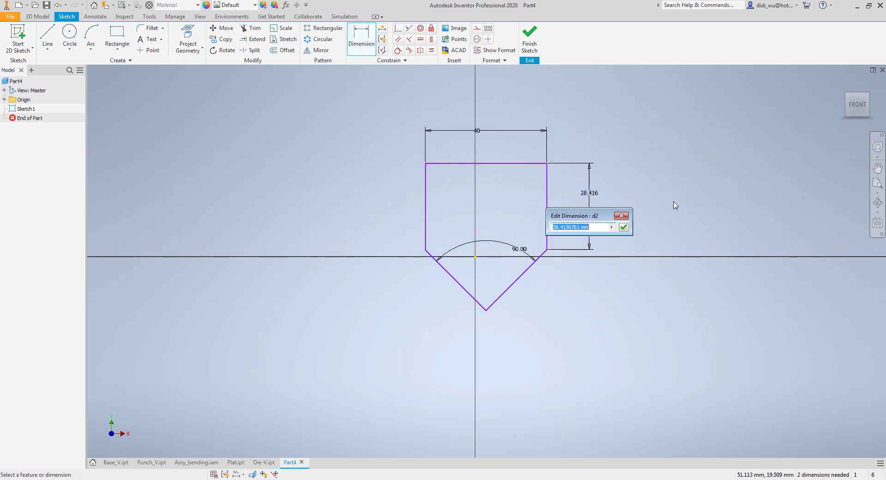
{"action": "type", "text": "30"}
{"action": "key", "text": "Return"}
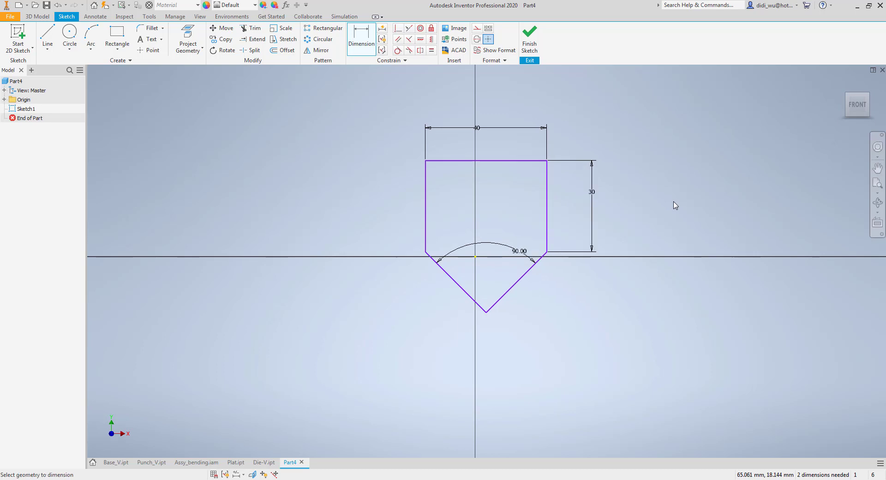
Constrain the midpoint of the profile's upper edge coincident with the sketch origin
{"action": "left_click", "coordinate": [397, 28]}
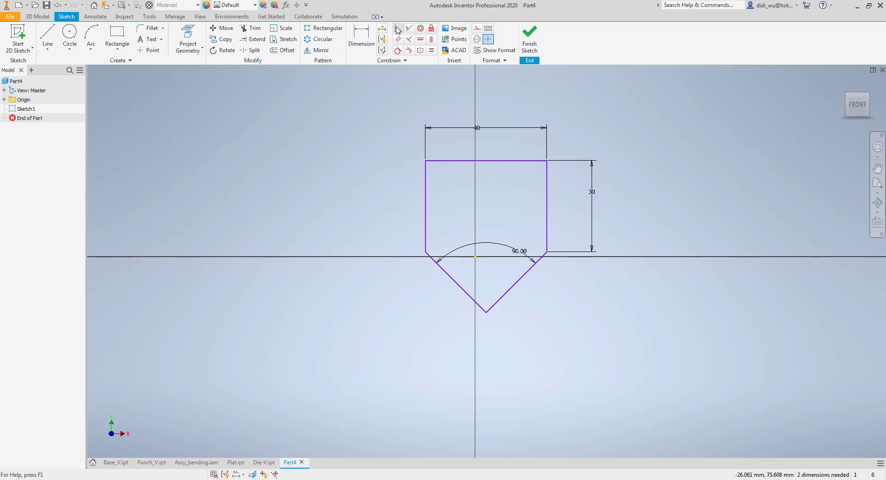
{"action": "left_click", "coordinate": [486, 161]}
{"action": "left_click", "coordinate": [476, 258]}
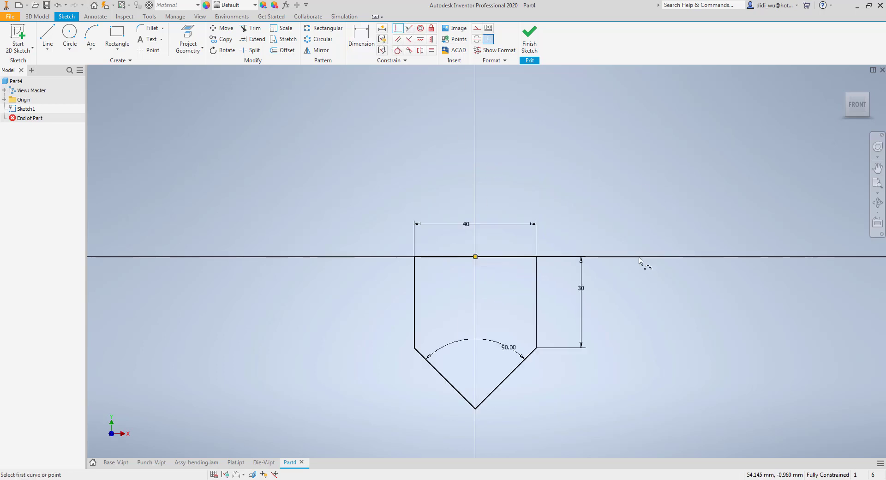
Finish the sketch and extrude the punch profile 25 mm symmetrically about the sketch plane
{"action": "left_click", "coordinate": [536, 43]}
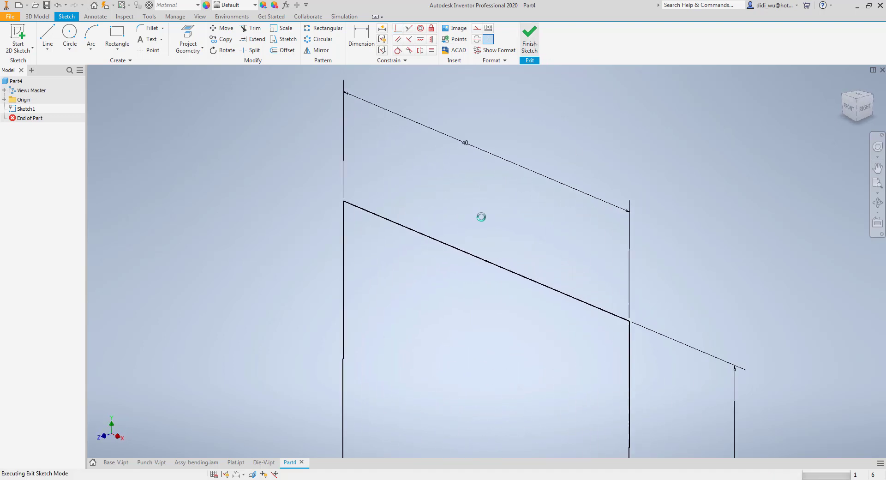
{"action": "key", "text": "e"}
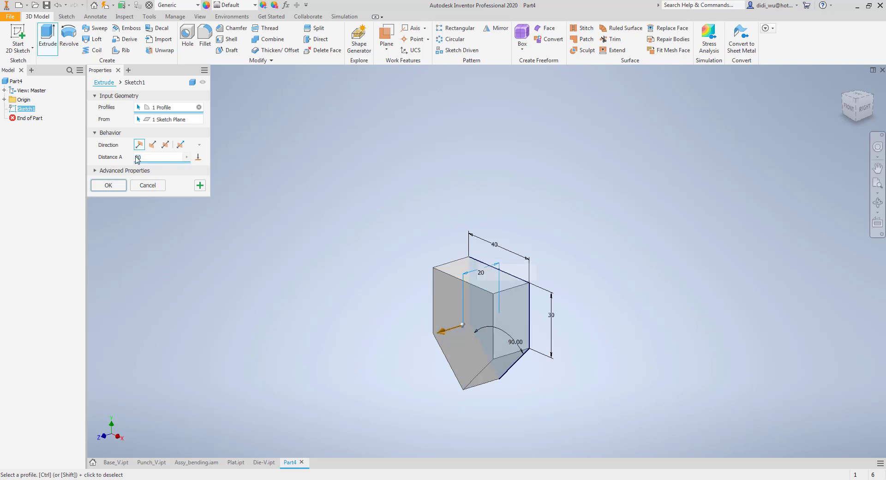
{"action": "left_click", "coordinate": [166, 145]}
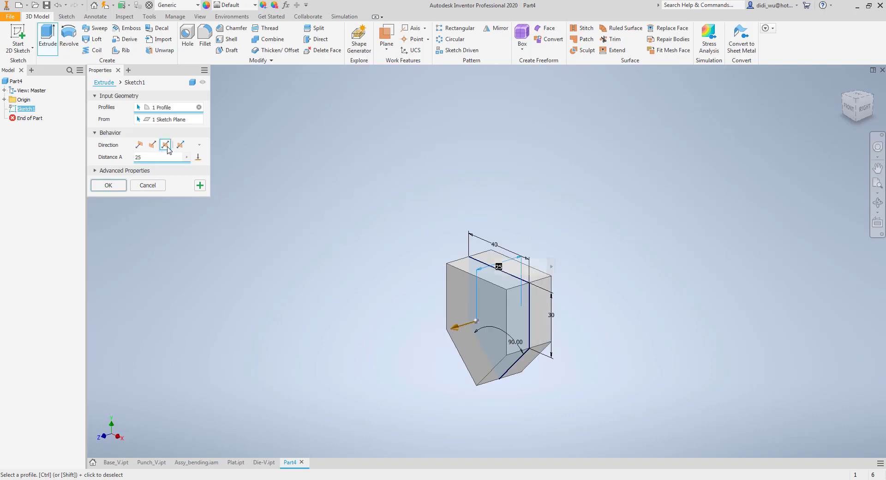
{"action": "left_click", "coordinate": [108, 185]}
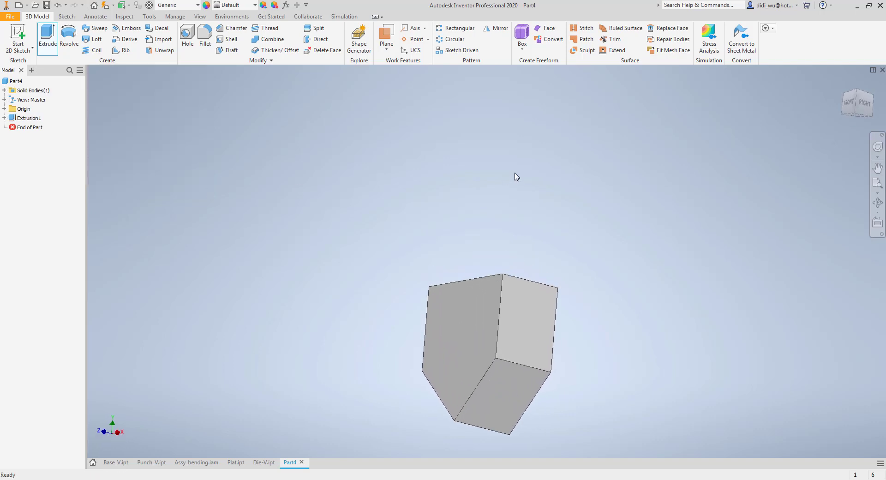
Fillet the punch's pointed tip edge with a 3 mm radius
{"action": "left_click", "coordinate": [205, 36]}
{"action": "left_click", "coordinate": [397, 129]}
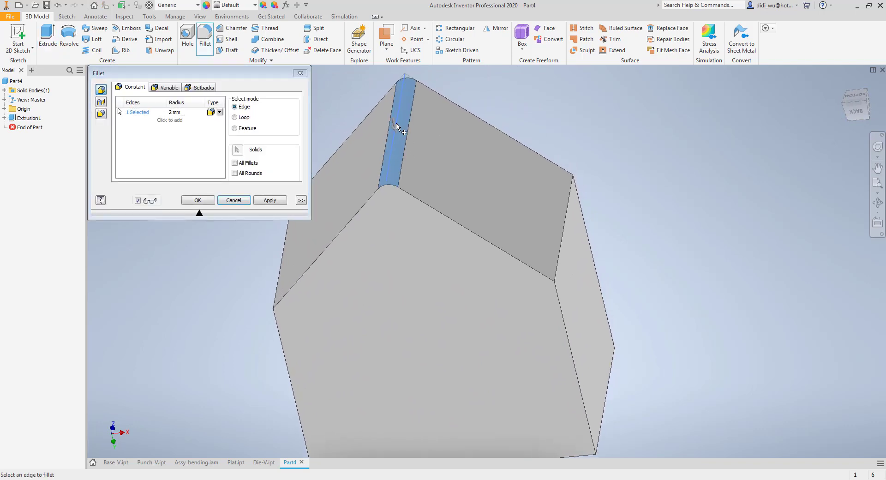
{"action": "left_click", "coordinate": [193, 120]}
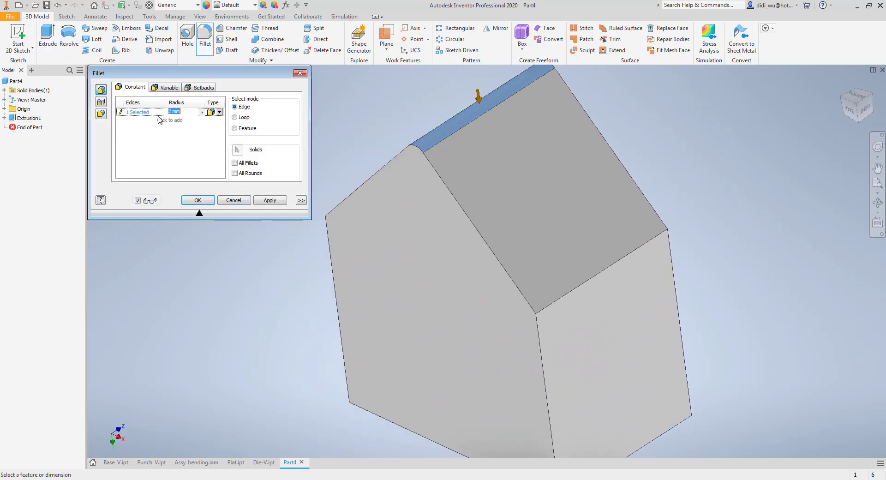
{"action": "type", "text": "3"}
{"action": "left_click", "coordinate": [198, 200]}
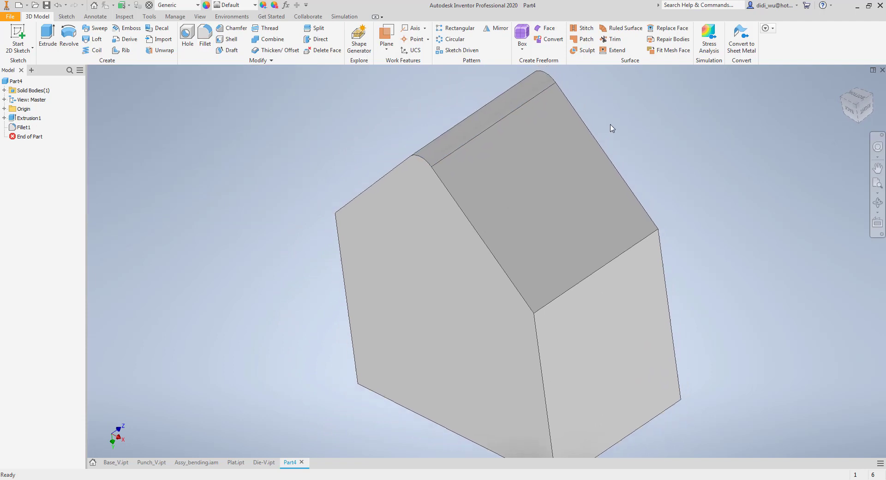
Save the punch part as Punch_V_upper in the PlatBending folder
{"action": "middle_click_drag", "start_coordinate": [611, 131], "coordinate": [328, 119], "text": "shift"}
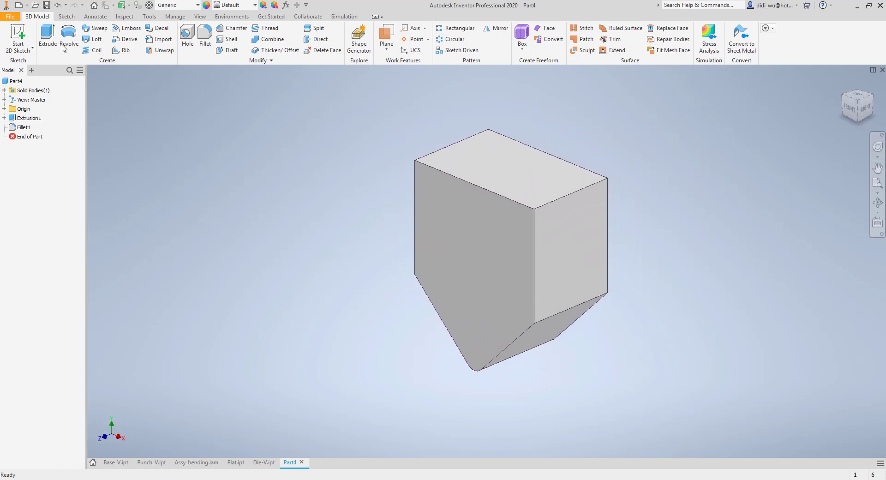
{"action": "left_click", "coordinate": [46, 5]}
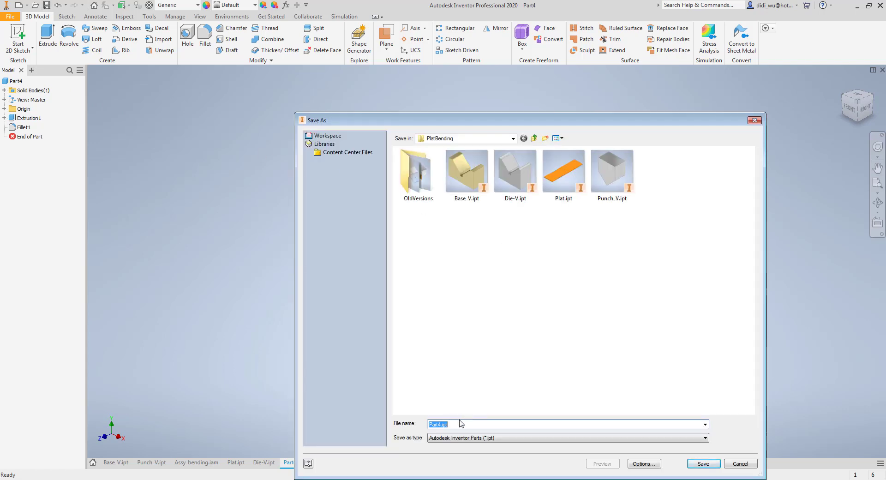
{"action": "type", "text": "Puc"}
{"action": "key", "text": "BackSpace"}
{"action": "type", "text": "nch_V"}
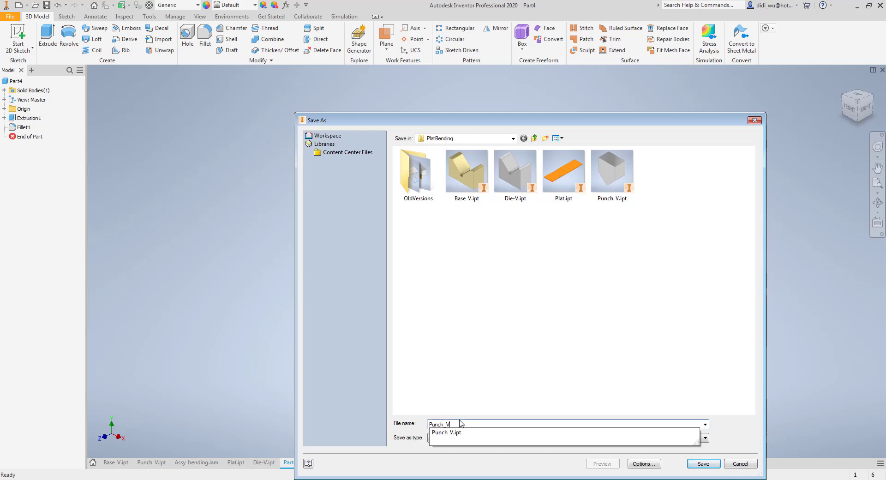
{"action": "type", "text": "_upper"}
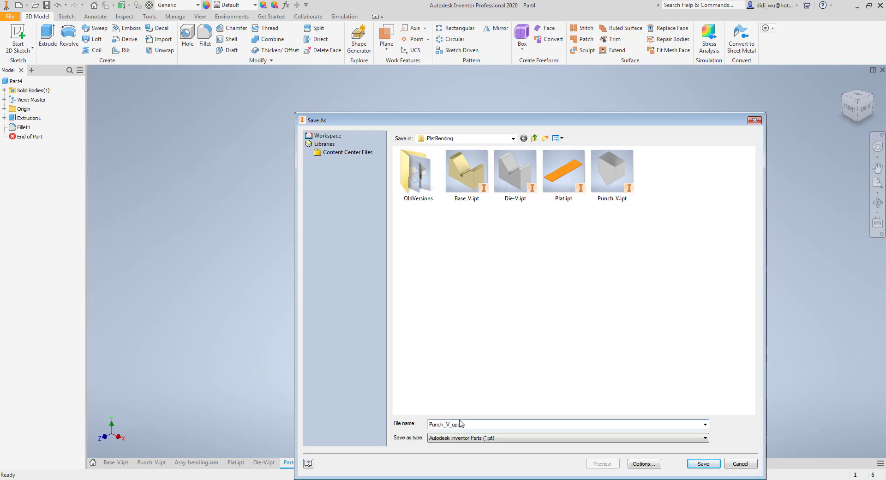
{"action": "left_click", "coordinate": [703, 464]}
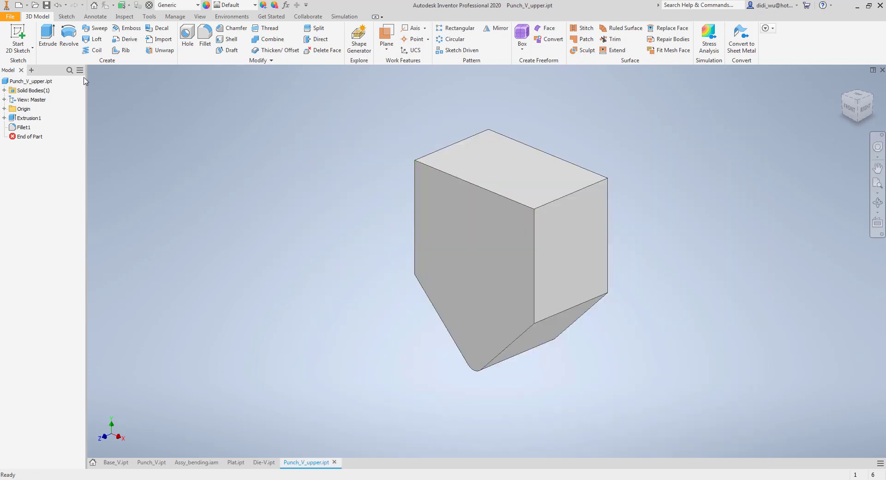
Create a new part from the metric Standard (mm).ipt template and start a 2D sketch on the front plane
{"action": "left_click", "coordinate": [18, 5]}
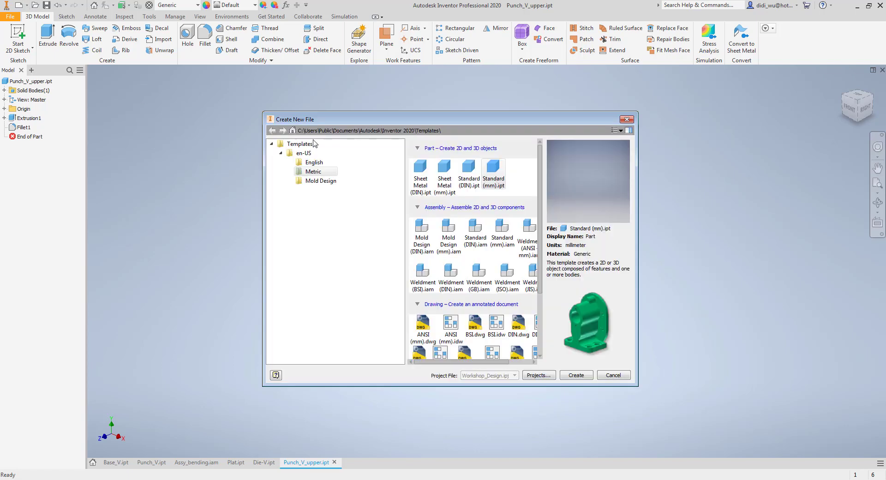
{"action": "left_click", "coordinate": [577, 375]}
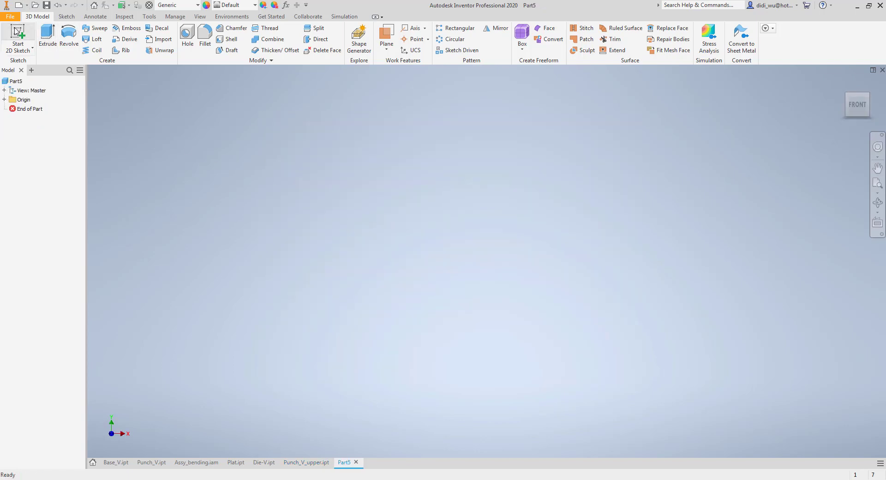
{"action": "left_click", "coordinate": [17, 31]}
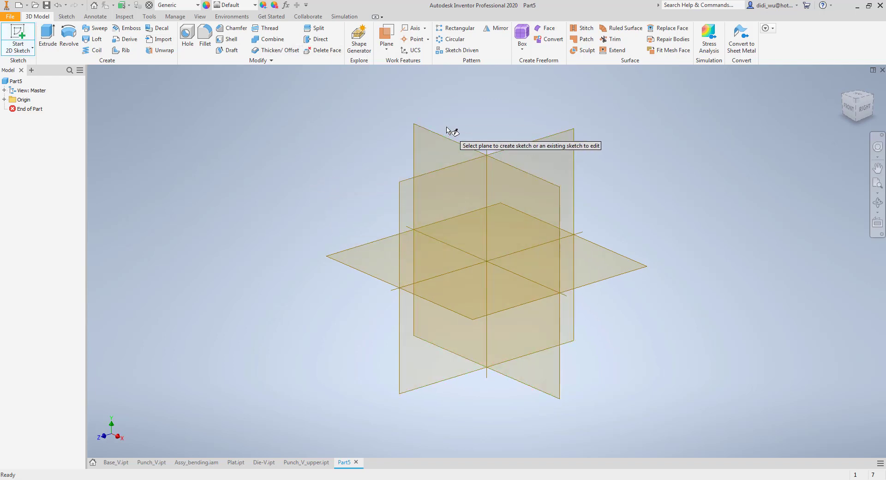
{"action": "left_click", "coordinate": [417, 134]}
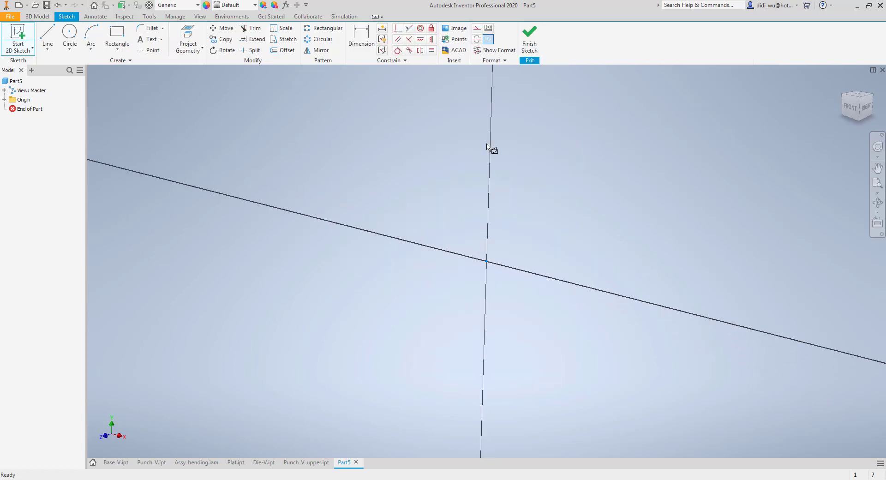
Draw a two-point center rectangle at the sketch origin, 50 mm wide and 20 mm high, and change its width to 60 mm
{"action": "left_click", "coordinate": [117, 48]}
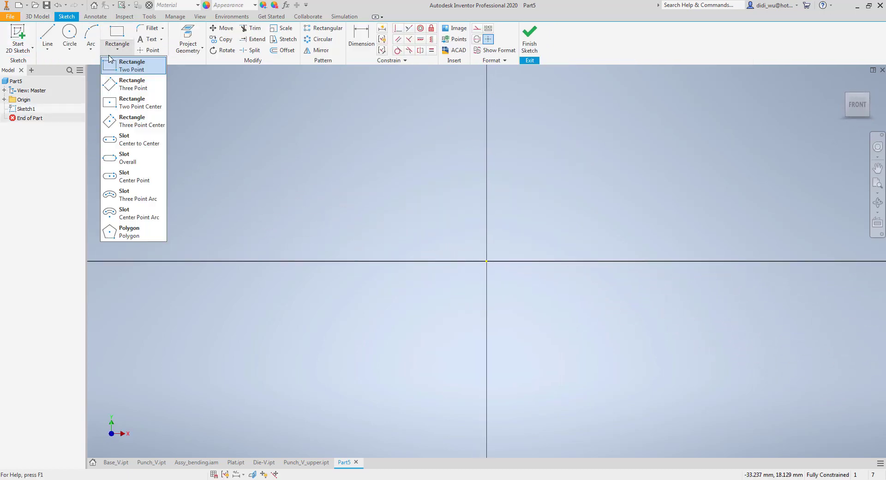
{"action": "left_click", "coordinate": [138, 109]}
{"action": "left_click", "coordinate": [486, 261]}
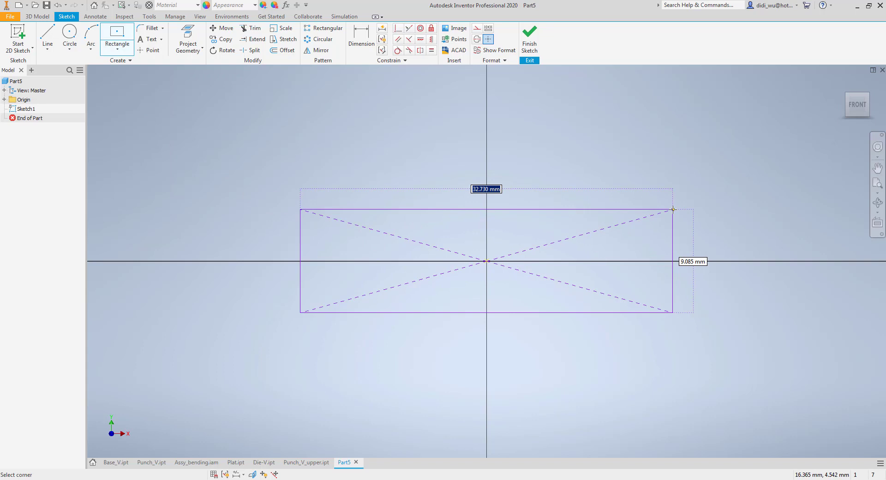
{"action": "key", "text": "Tab"}
{"action": "type", "text": "20"}
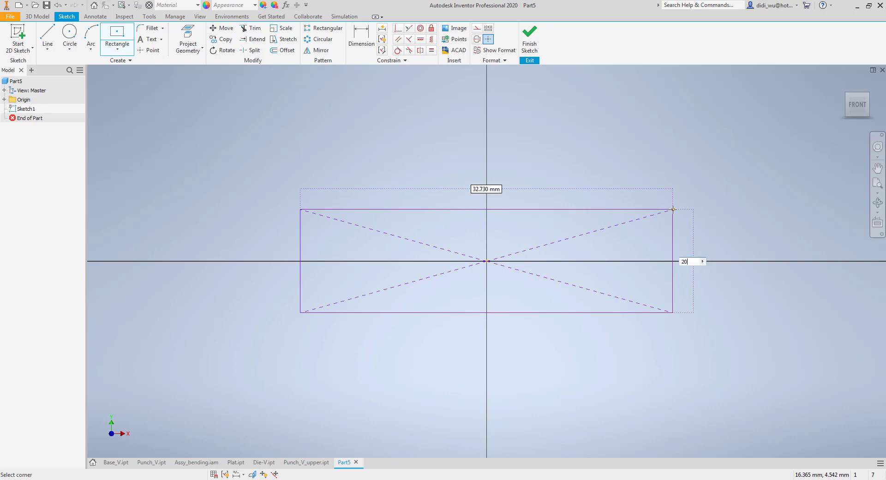
{"action": "key", "text": "Tab"}
{"action": "type", "text": "50"}
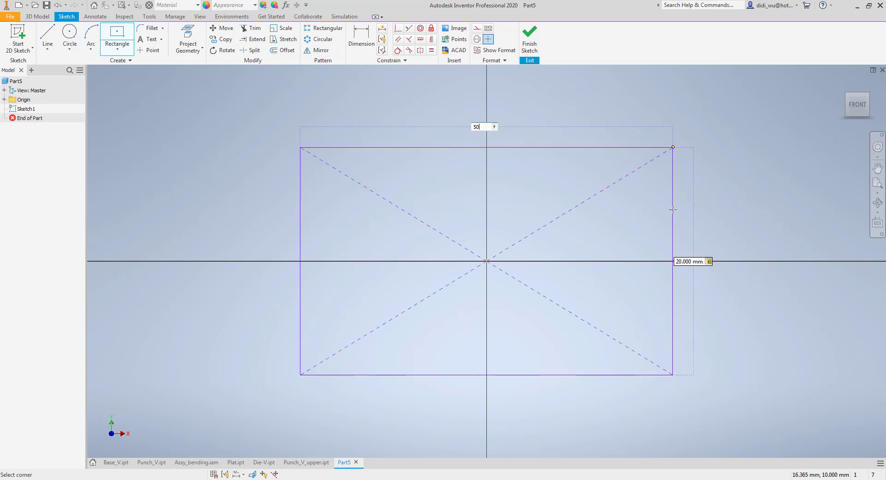
{"action": "key", "text": "Return"}
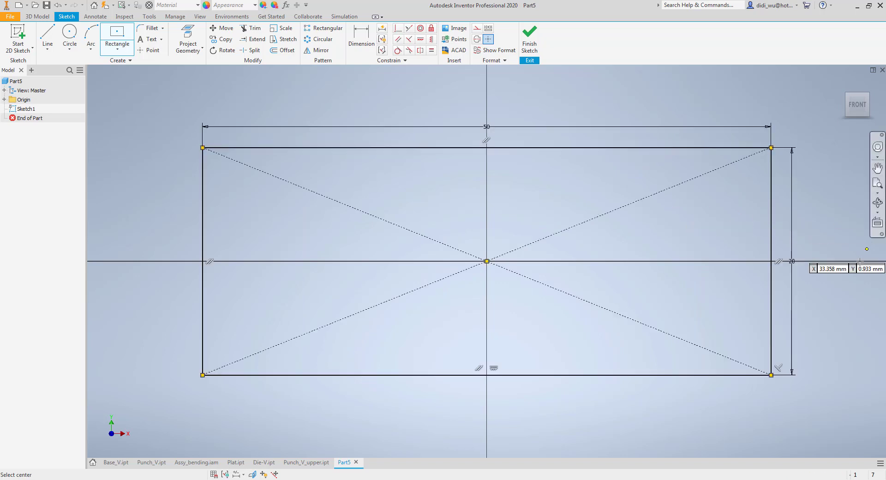
{"action": "key", "text": "Escape"}
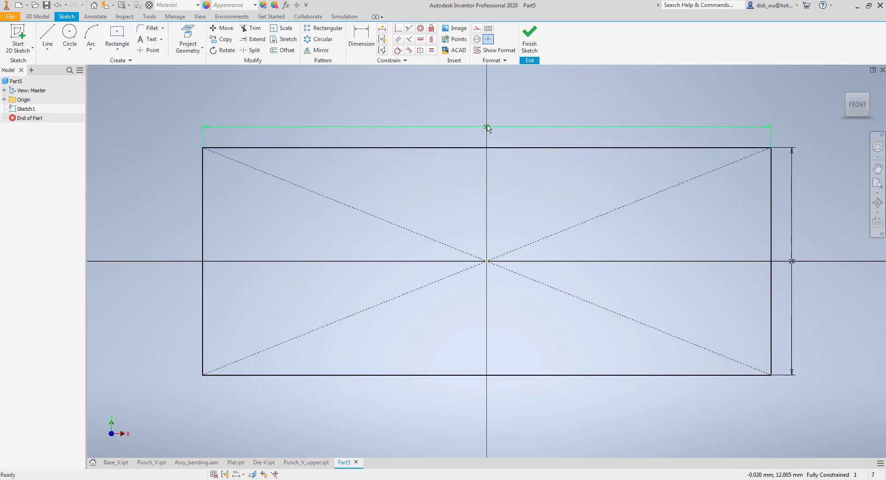
{"action": "double_click", "coordinate": [487, 127]}
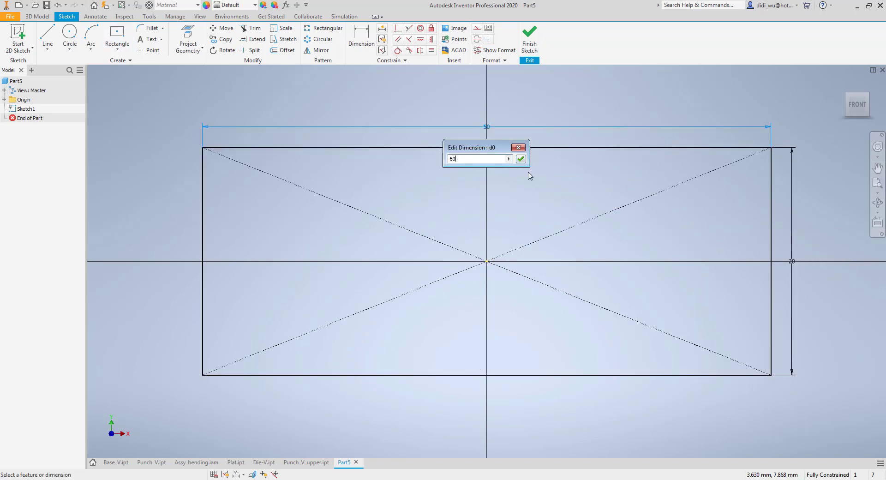
{"action": "key", "text": "Return"}
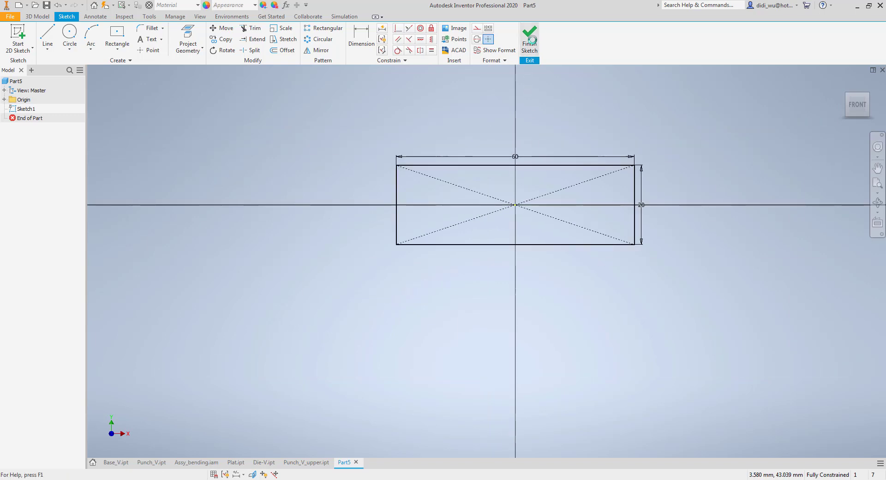
Finish the sketch and extrude the rectangle 1 mm into a thin plate
{"action": "left_click", "coordinate": [529, 37]}
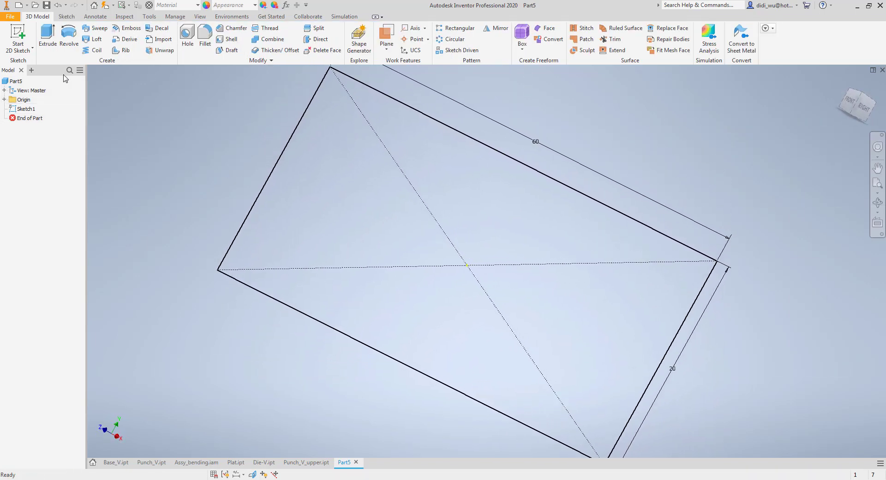
{"action": "key", "text": "e"}
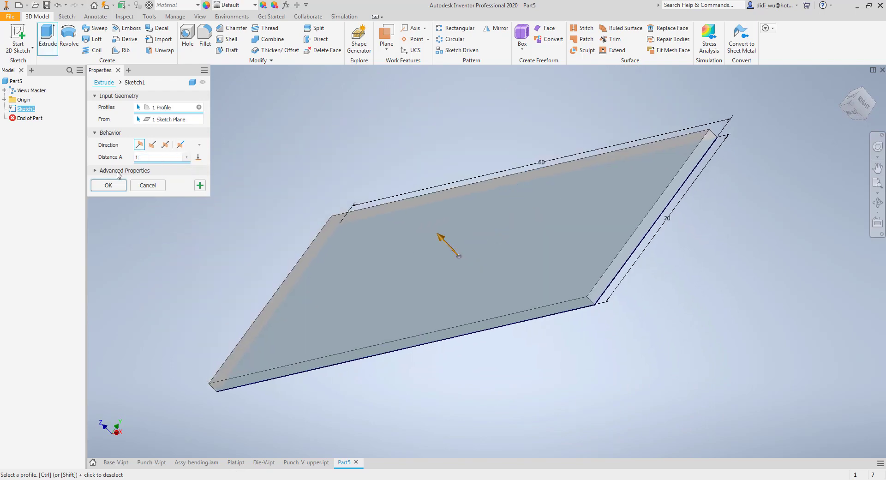
{"action": "left_click", "coordinate": [133, 188]}
Edit the plate extrusion's sketch, set the rectangle's width to 80 mm and finish the sketch
{"action": "middle_click_drag", "start_coordinate": [133, 188], "coordinate": [140, 477], "text": "shift"}
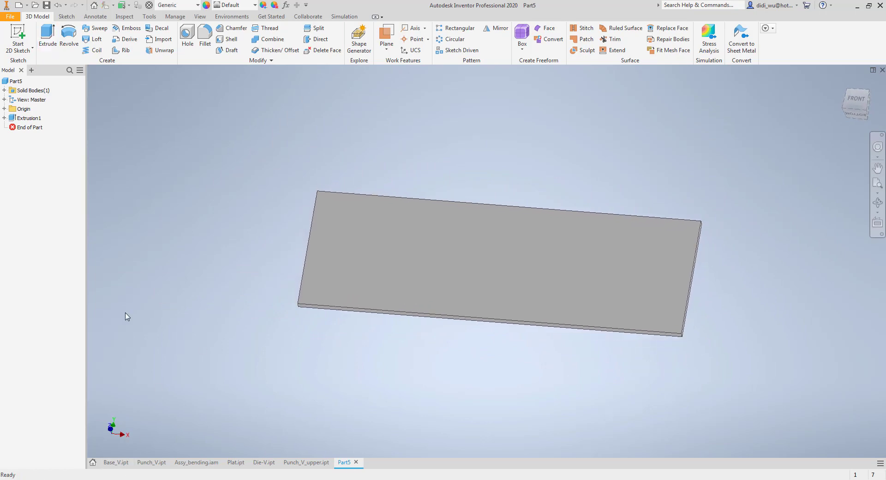
{"action": "left_click", "coordinate": [503, 261]}
{"action": "left_click", "coordinate": [514, 252]}
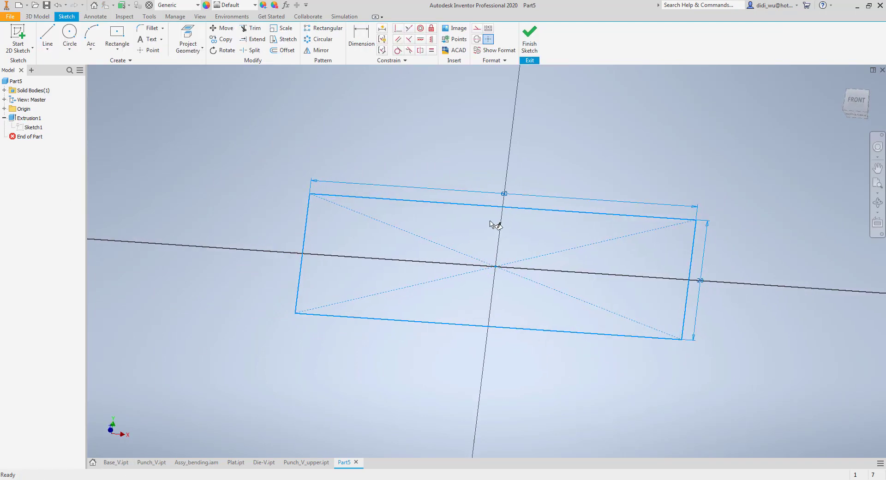
{"action": "double_click", "coordinate": [487, 192]}
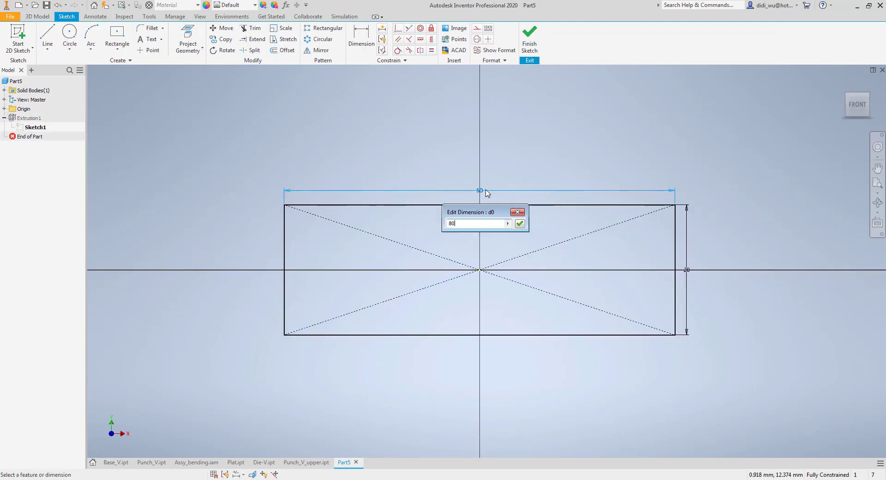
{"action": "key", "text": "Return"}
{"action": "left_click", "coordinate": [529, 38]}
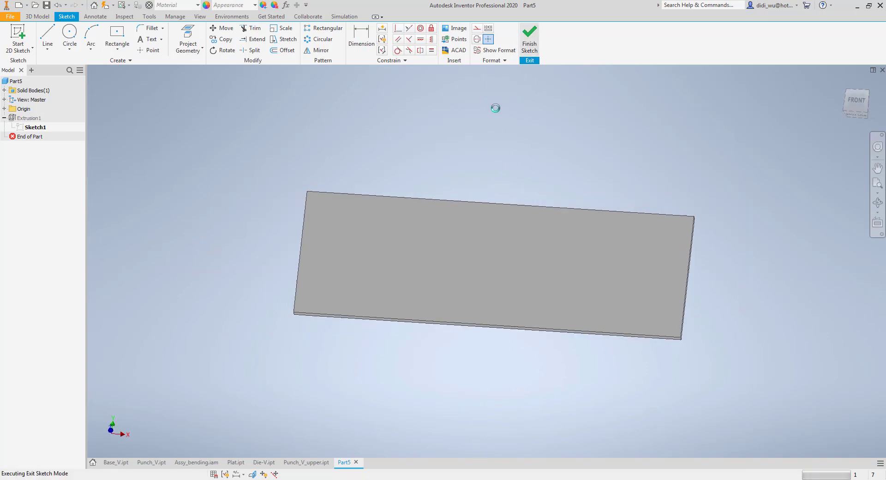
Sketch a vertical bend line on the plate's large face between the midpoints of its long edges and finish the sketch
{"action": "left_click", "coordinate": [407, 213]}
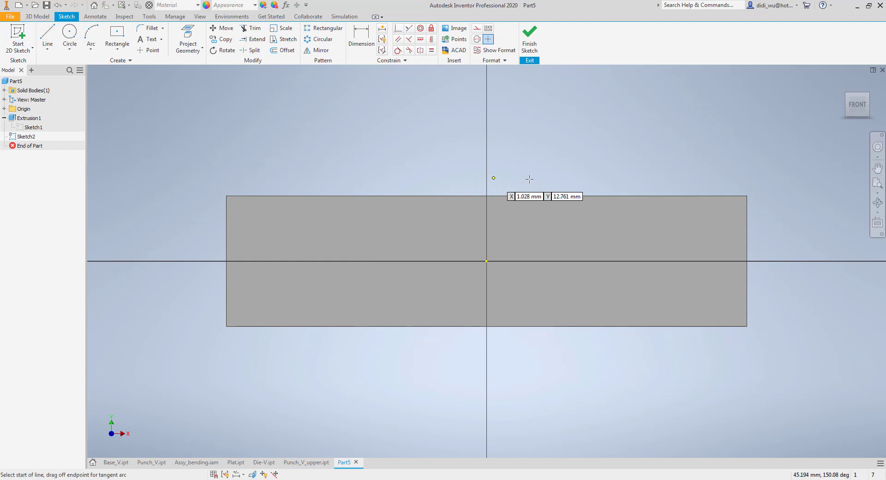
{"action": "left_click", "coordinate": [486, 196]}
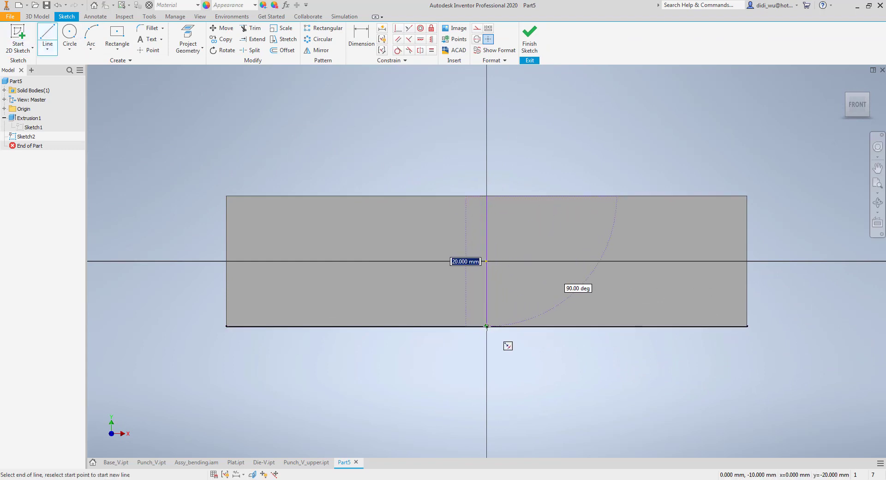
{"action": "left_click", "coordinate": [486, 326]}
{"action": "left_click", "coordinate": [529, 41]}
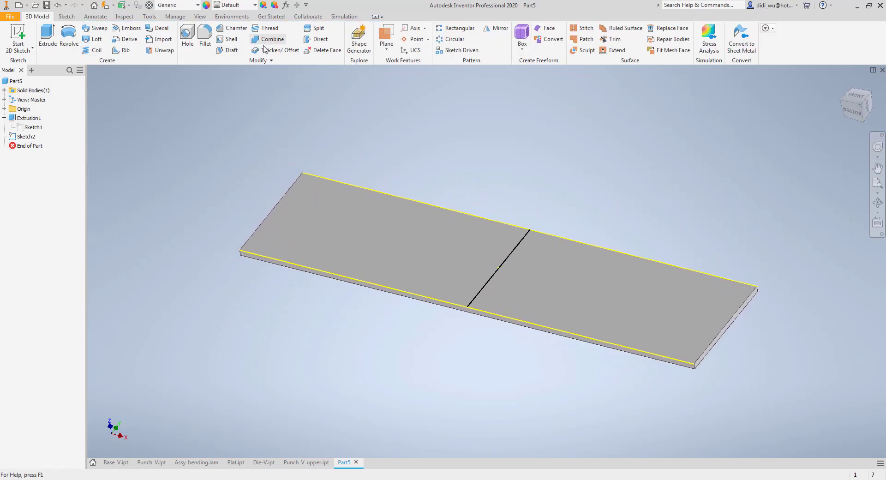
Bend the plate with Bend Part along the middle line, using radius 3 mm, Angle=90, both sides and the flipped direction
{"action": "left_click", "coordinate": [264, 61]}
{"action": "left_click", "coordinate": [210, 83]}
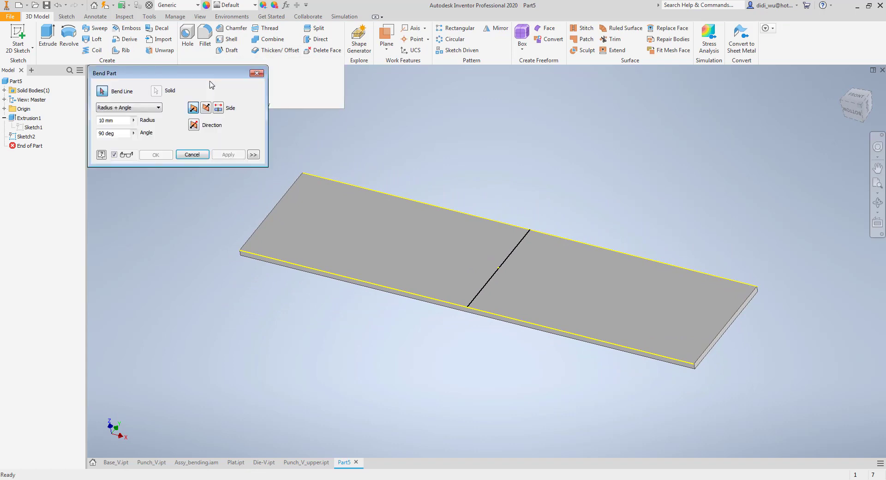
{"action": "left_click", "coordinate": [124, 120]}
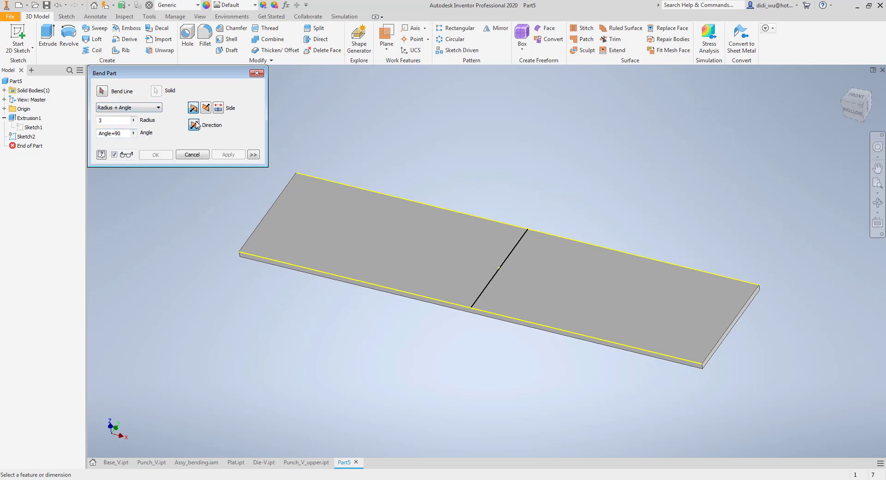
{"action": "left_click", "coordinate": [510, 258]}
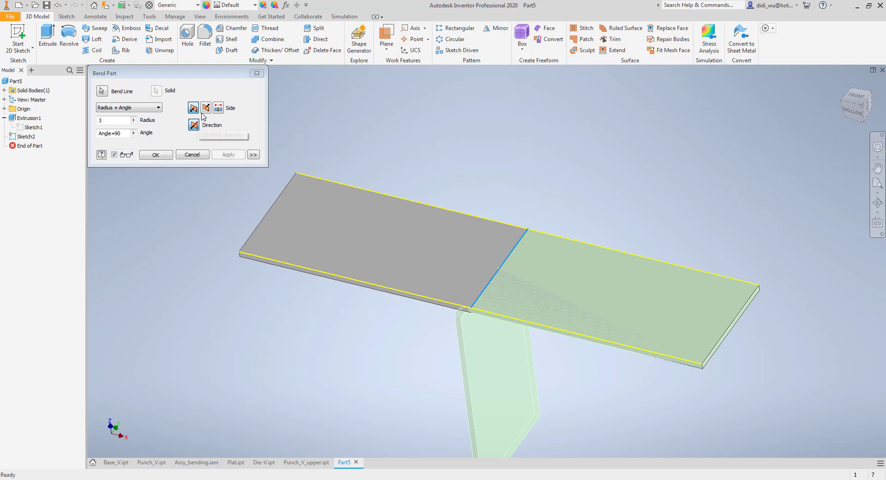
{"action": "left_click", "coordinate": [219, 108]}
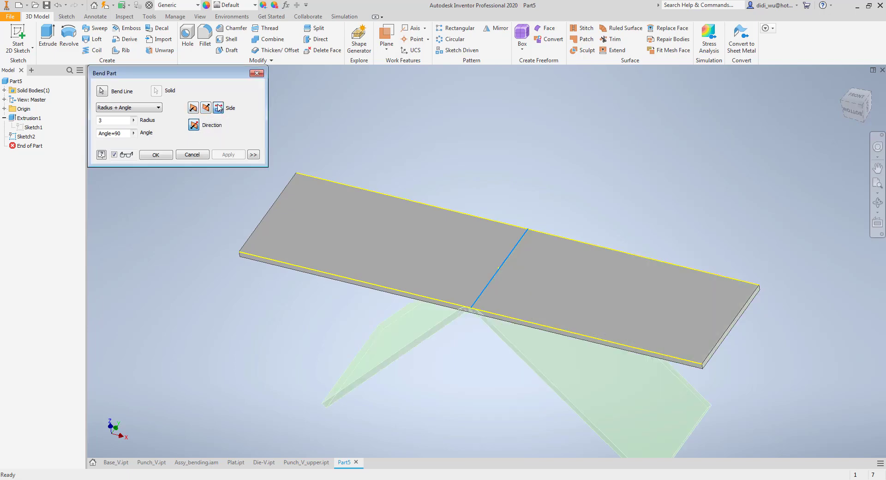
{"action": "left_click", "coordinate": [197, 128]}
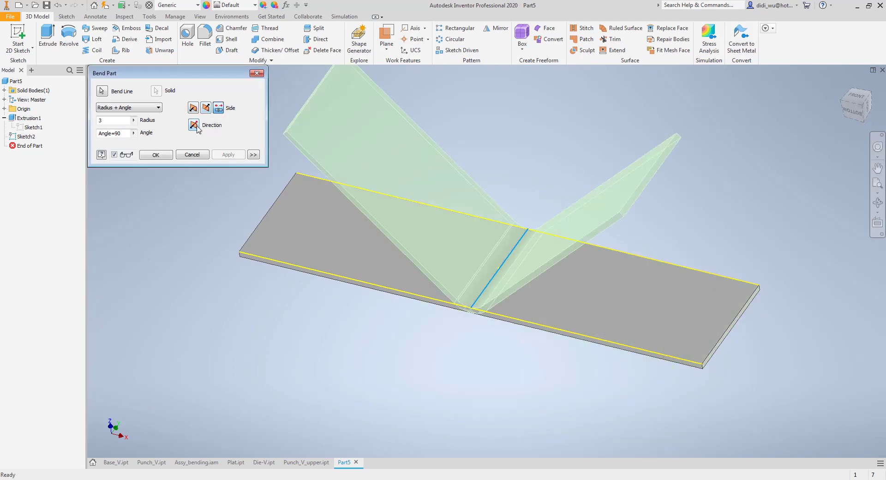
{"action": "left_click", "coordinate": [155, 155]}
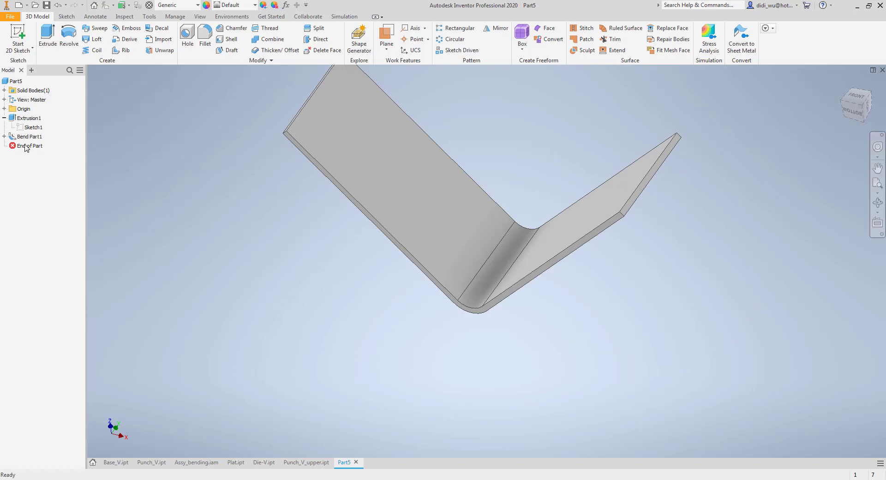
Check the part's model parameters for the Angle parameter used by the bend
{"action": "middle_click_drag", "start_coordinate": [415, 138], "coordinate": [285, 6], "text": "shift"}
{"action": "left_click", "coordinate": [285, 6]}
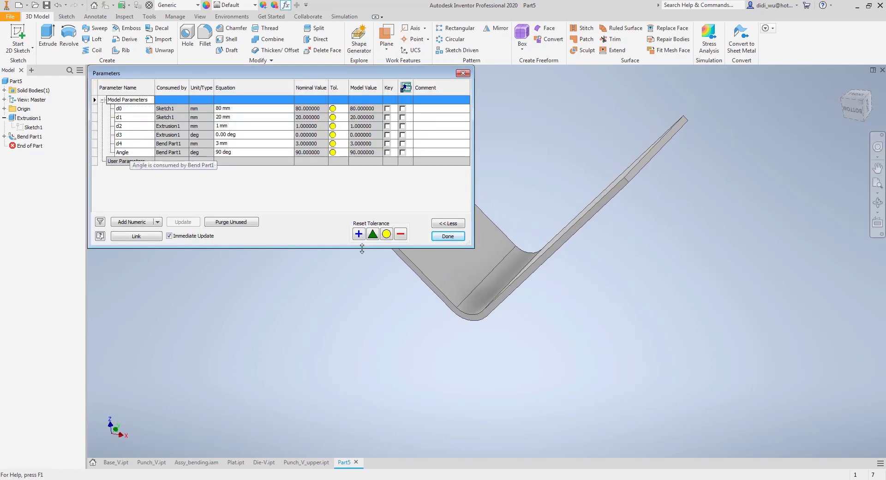
{"action": "left_click", "coordinate": [448, 237]}
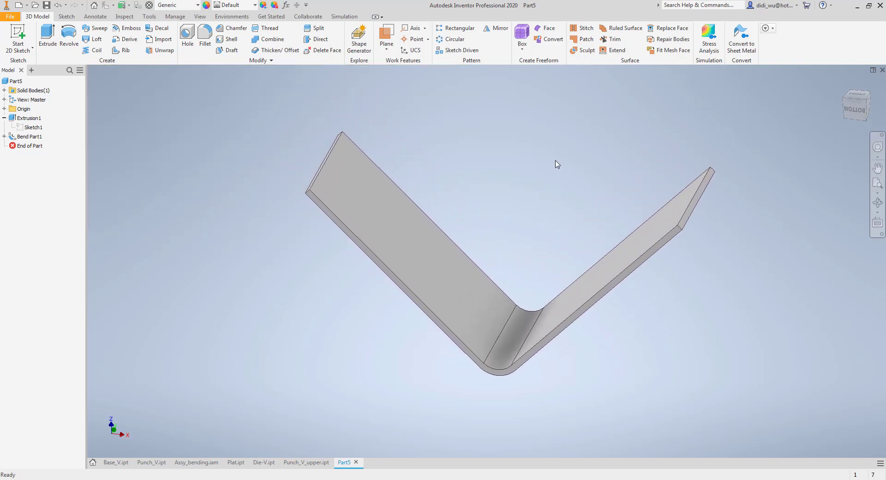
Save the bent plate part as Plate in the PlatBending folder
{"action": "left_click", "coordinate": [46, 6]}
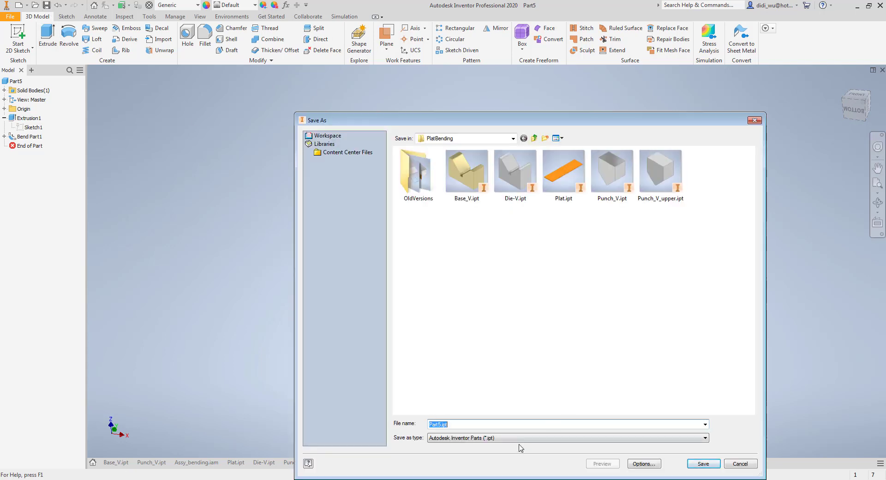
{"action": "type", "text": "Plate"}
{"action": "left_click", "coordinate": [710, 465]}
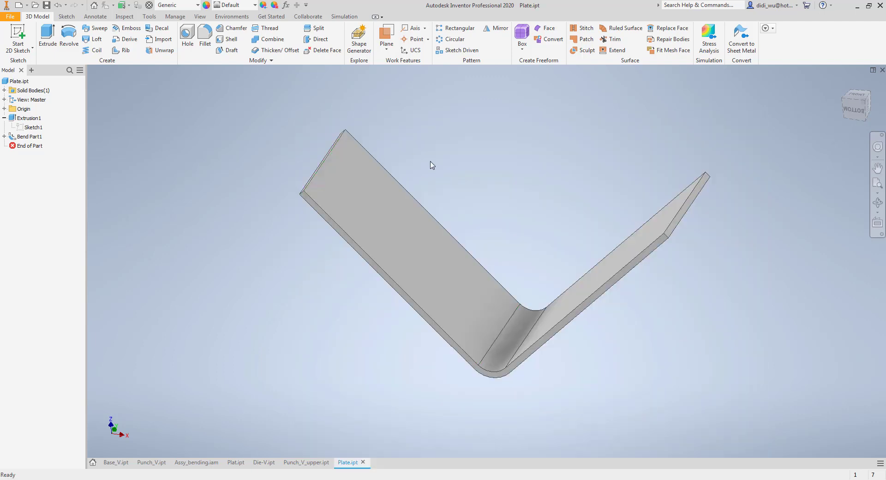
Create a new assembly from the metric Standard (mm).iam template
{"action": "left_click", "coordinate": [19, 5]}
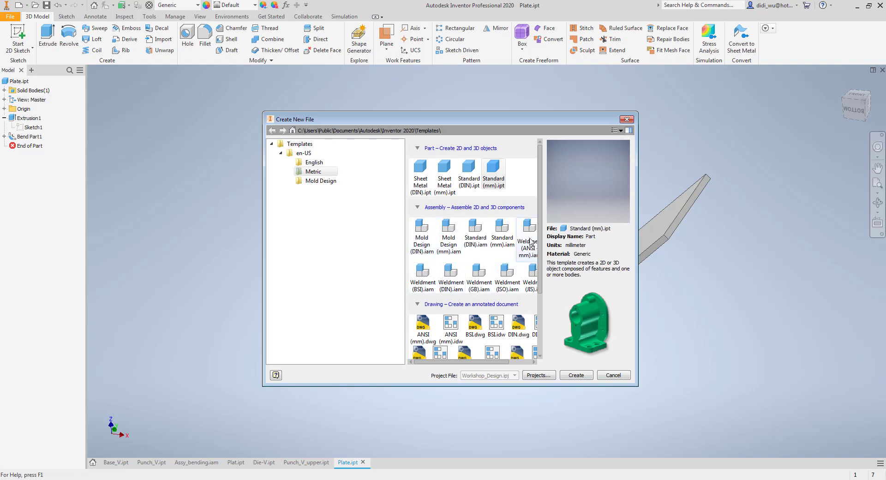
{"action": "left_click", "coordinate": [502, 233]}
{"action": "left_click", "coordinate": [576, 375]}
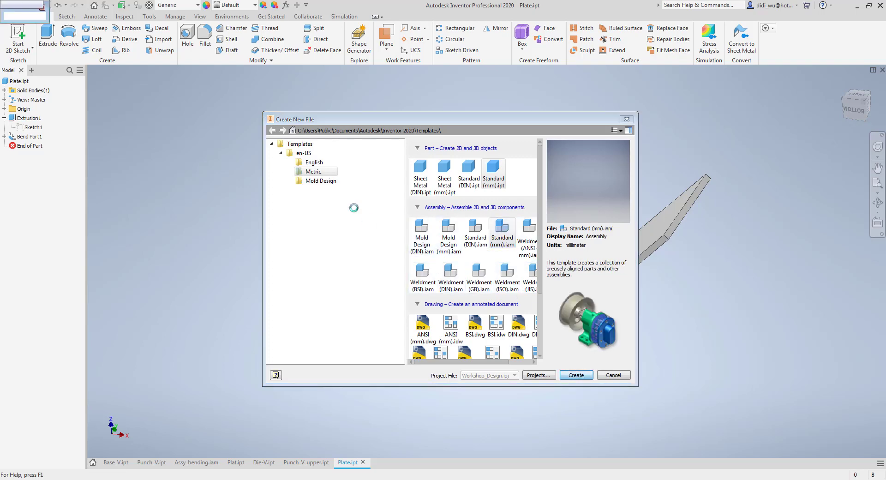
Place one Die-V.ipt in the assembly, grounded at the origin
{"action": "left_click", "coordinate": [20, 46]}
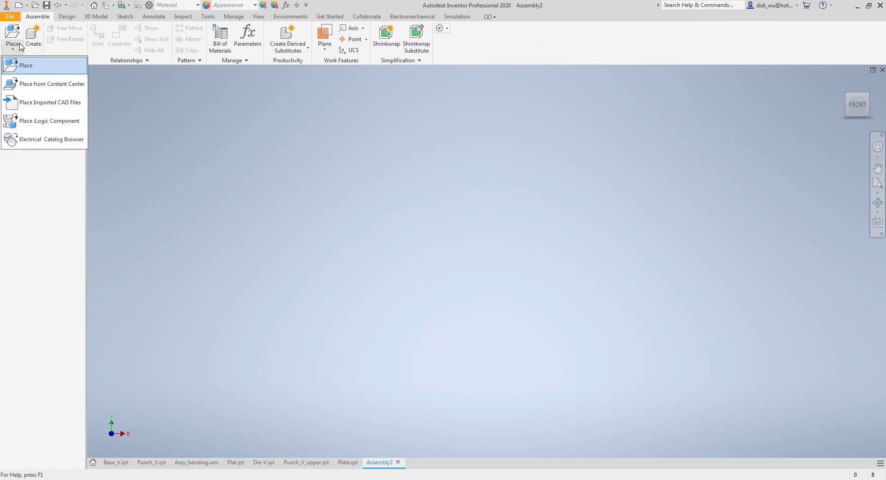
{"action": "left_click", "coordinate": [23, 65]}
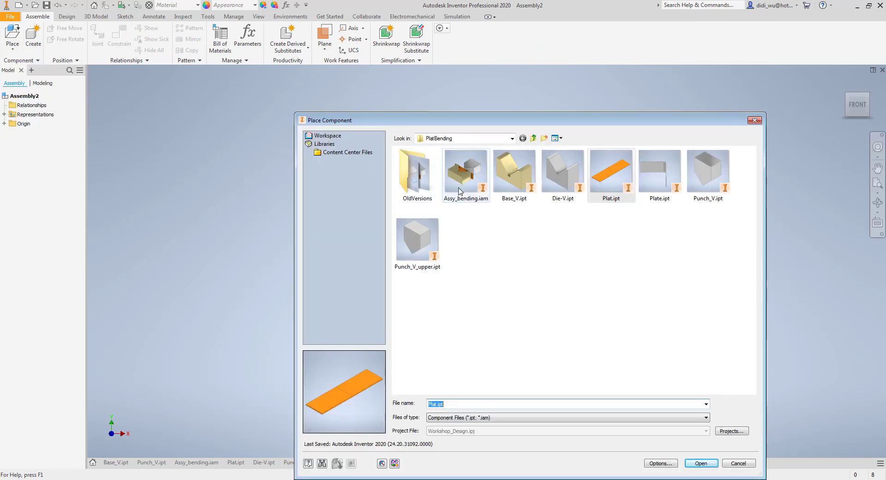
{"action": "left_click", "coordinate": [569, 186]}
{"action": "left_click", "coordinate": [710, 465]}
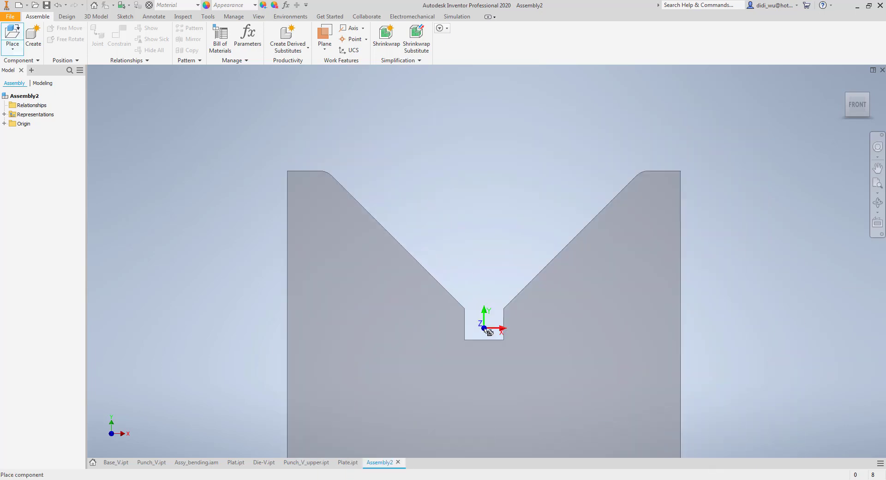
{"action": "right_click", "coordinate": [444, 209]}
{"action": "left_click", "coordinate": [447, 213]}
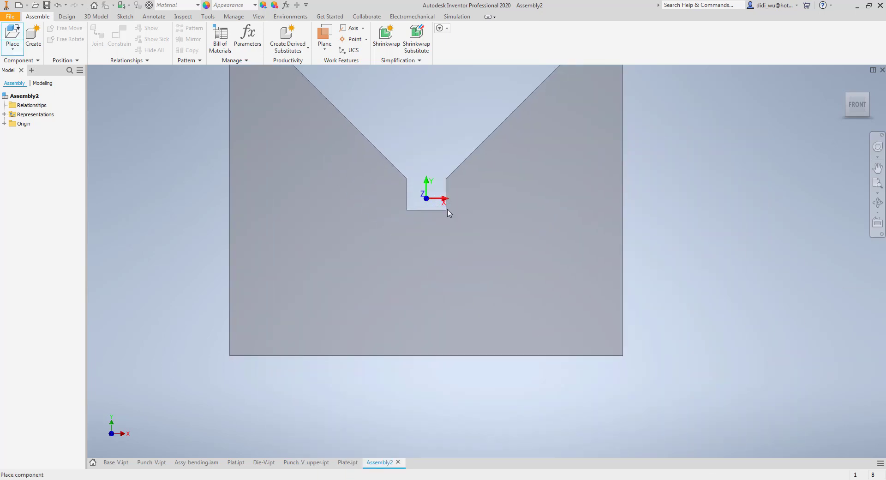
{"action": "key", "text": "Escape"}
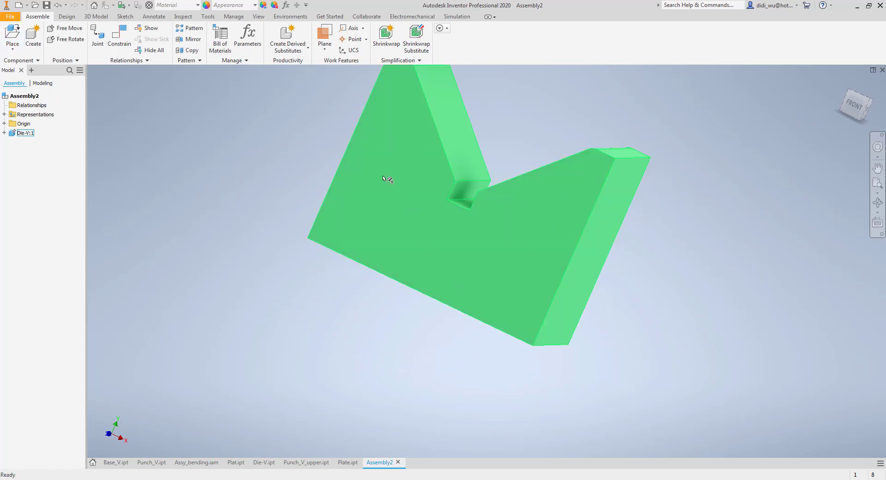
Place one Punch_V_upper.ipt in the assembly, above the V-groove of the die
{"action": "left_click", "coordinate": [12, 49]}
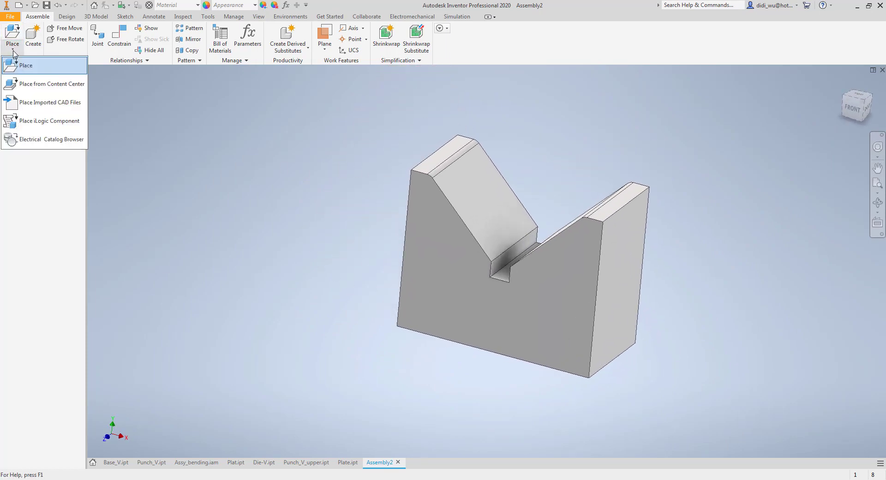
{"action": "left_click", "coordinate": [46, 67]}
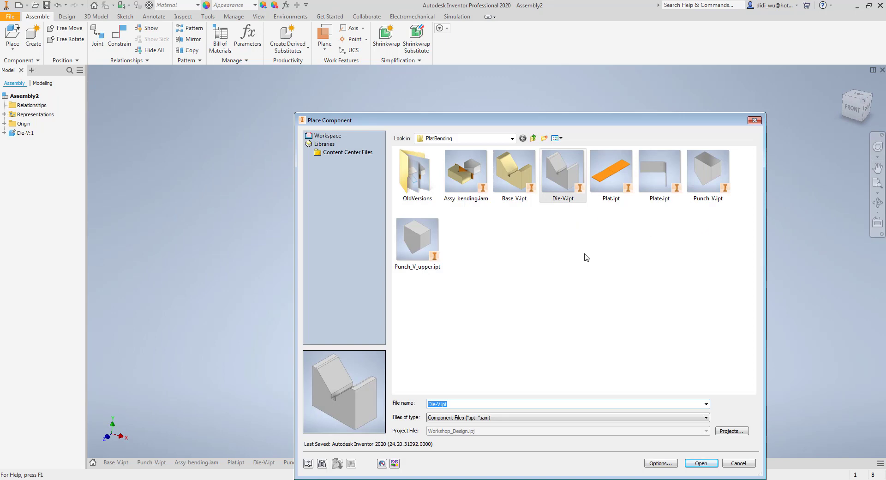
{"action": "left_click", "coordinate": [427, 259]}
{"action": "left_click", "coordinate": [700, 463]}
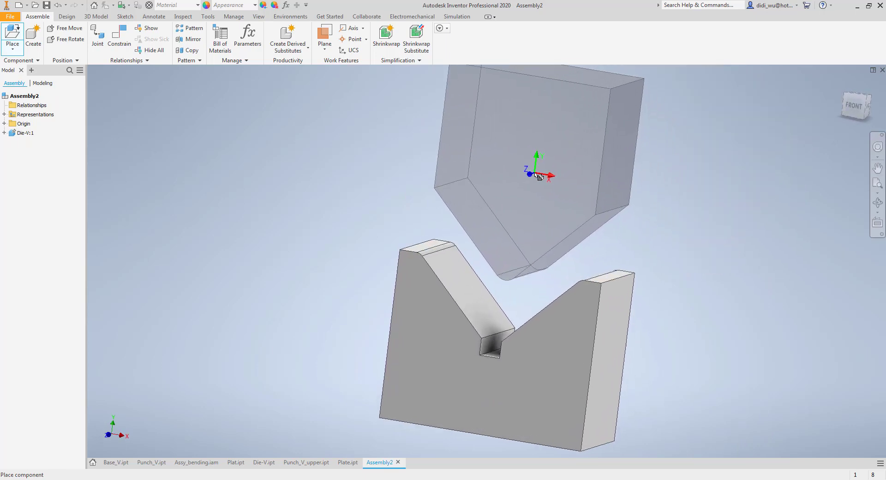
{"action": "left_click", "coordinate": [535, 174]}
{"action": "key", "text": "Escape"}
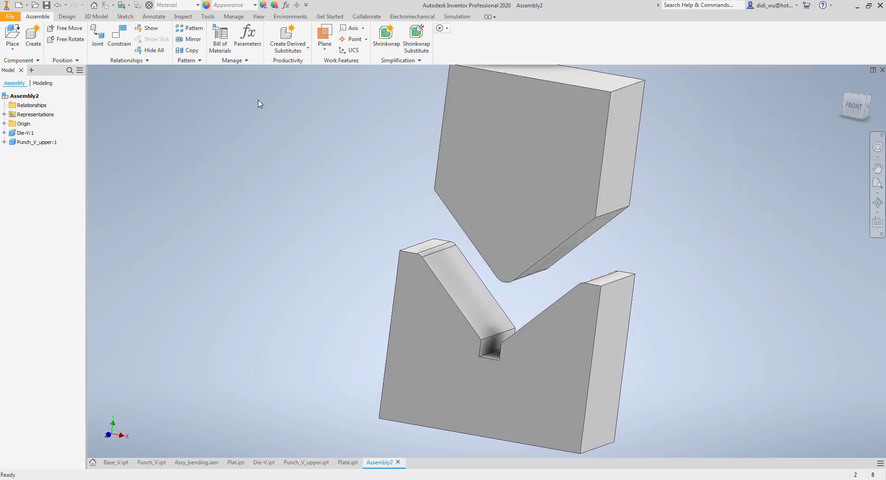
Constrain the YZ planes of the die and the punch with a Mate at 0 mm offset, using the mate solution
{"action": "left_click", "coordinate": [121, 37]}
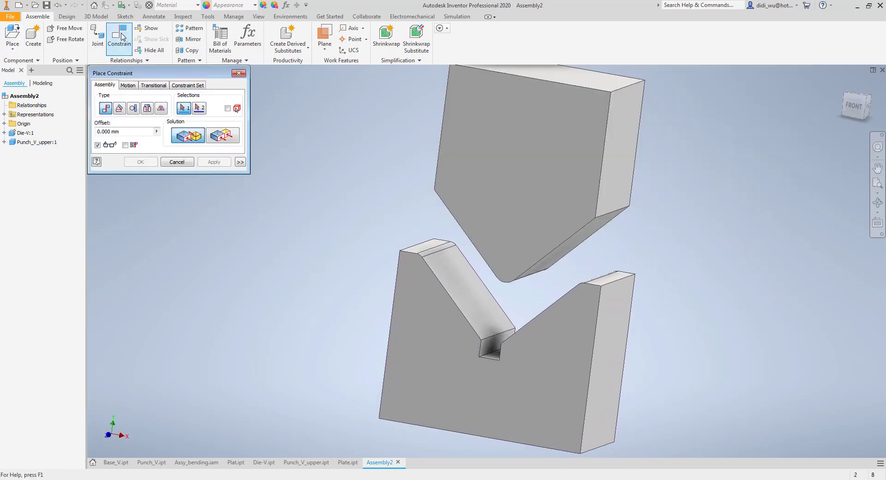
{"action": "left_click", "coordinate": [4, 133]}
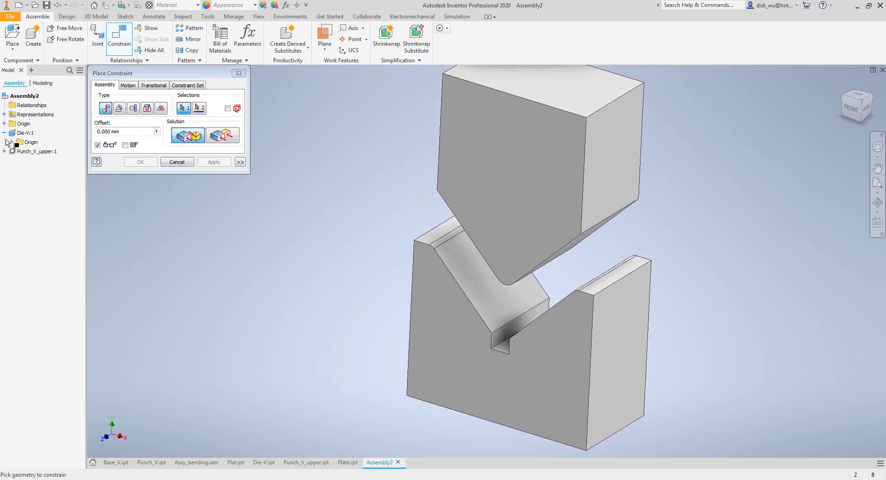
{"action": "left_click", "coordinate": [11, 160]}
{"action": "left_click", "coordinate": [11, 142]}
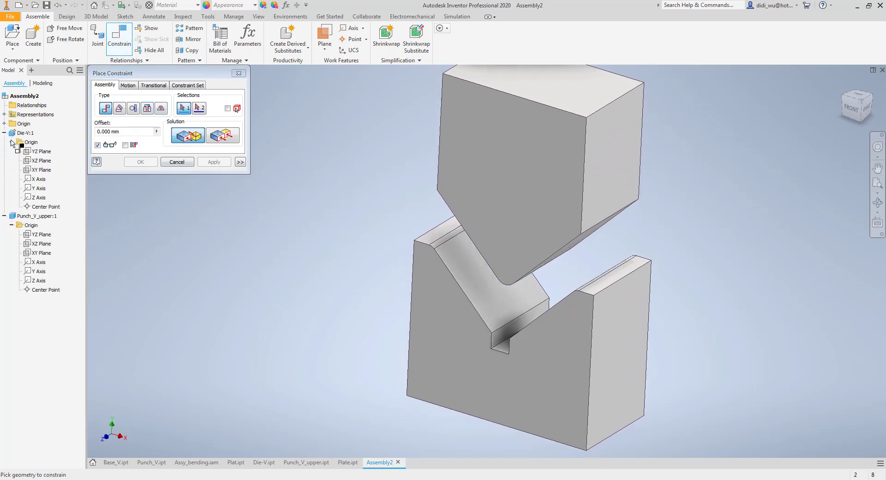
{"action": "left_click", "coordinate": [41, 151]}
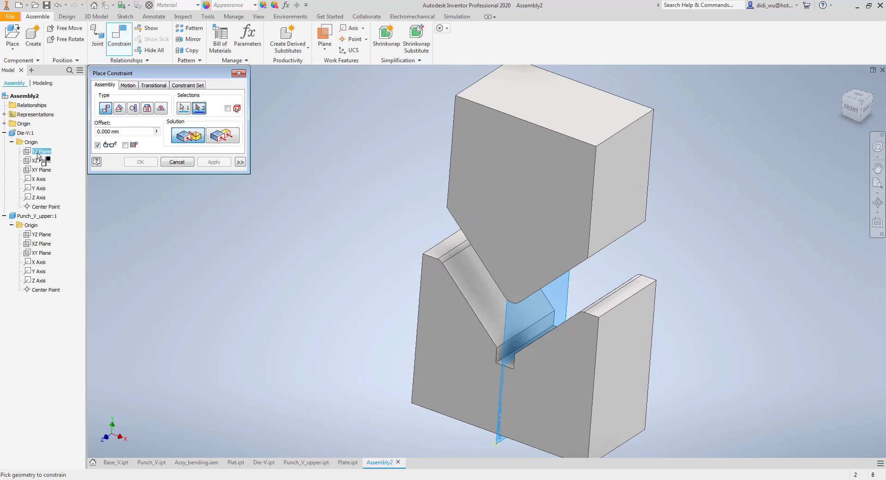
{"action": "left_click", "coordinate": [42, 234]}
{"action": "left_click", "coordinate": [43, 236]}
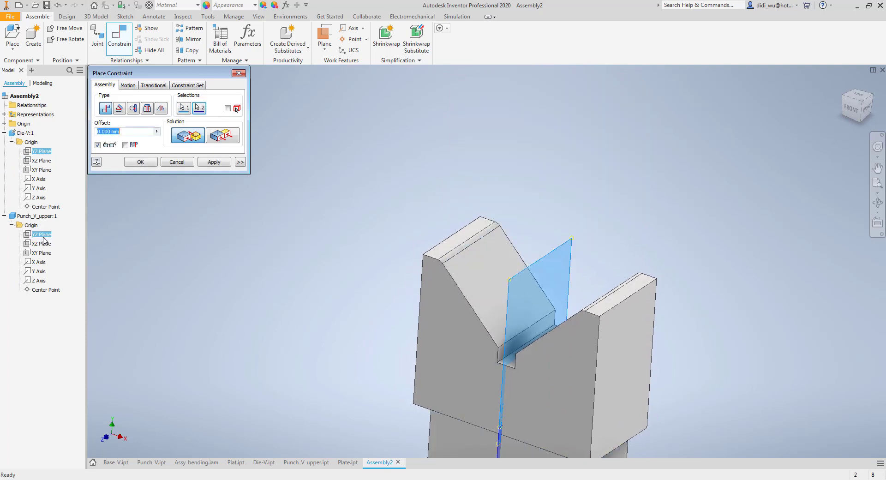
{"action": "left_click", "coordinate": [219, 138]}
{"action": "left_click", "coordinate": [175, 140]}
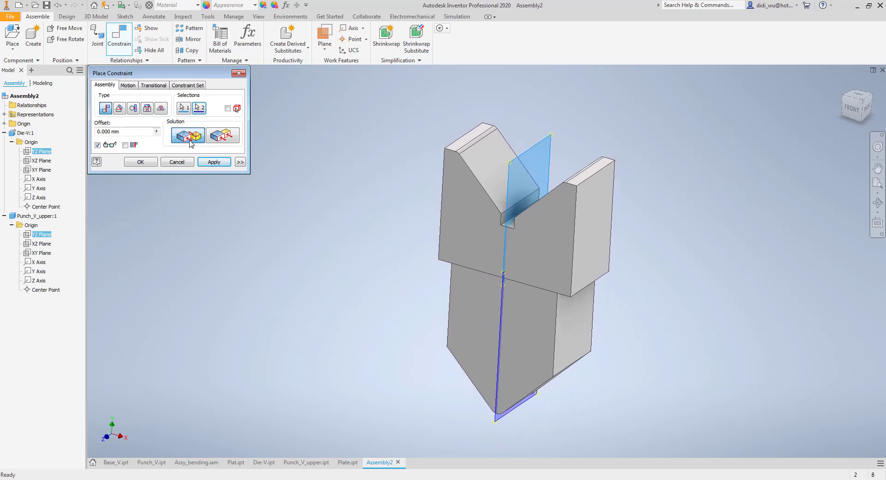
{"action": "left_click", "coordinate": [214, 162]}
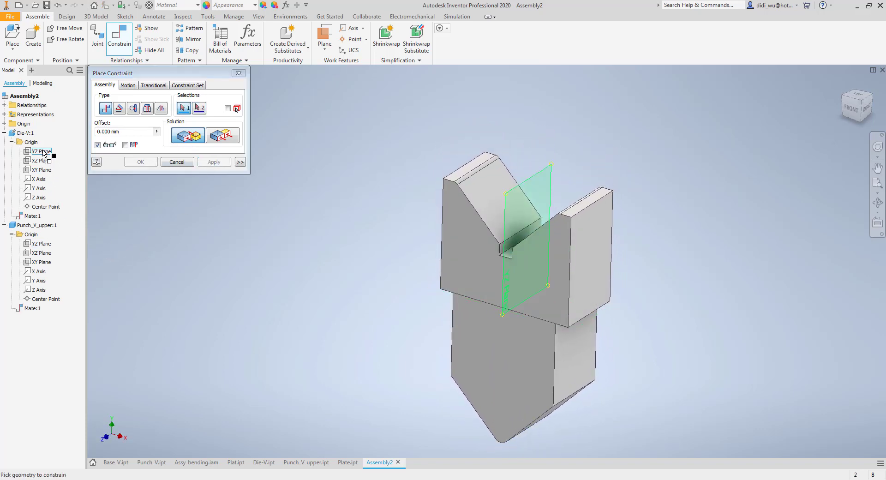
Mate the XY planes of the die and the punch at 0 mm offset and move the punch above the die
{"action": "left_click", "coordinate": [42, 170]}
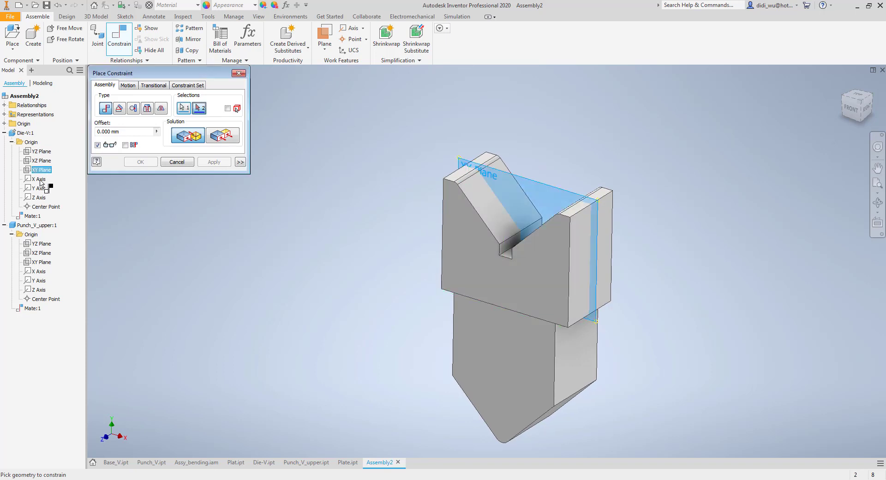
{"action": "left_click", "coordinate": [42, 262]}
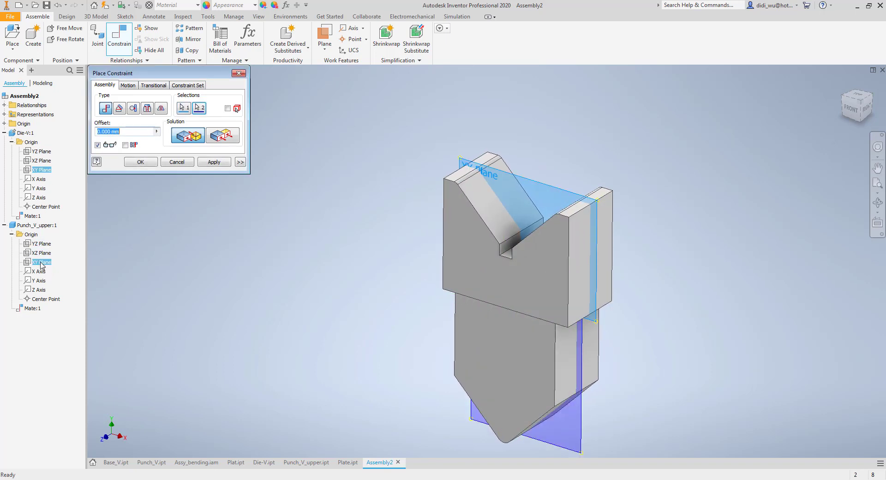
{"action": "left_click", "coordinate": [221, 164]}
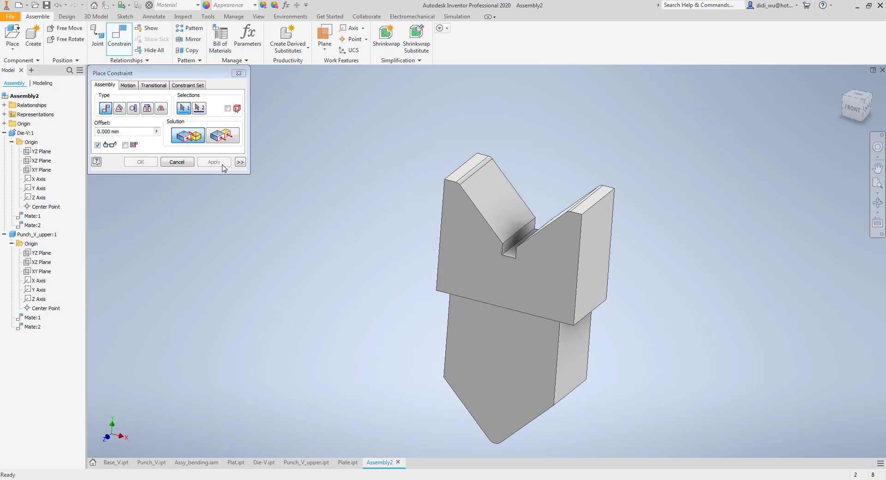
{"action": "key", "text": "Escape"}
{"action": "left_click_drag", "start_coordinate": [486, 422], "coordinate": [541, 159]}
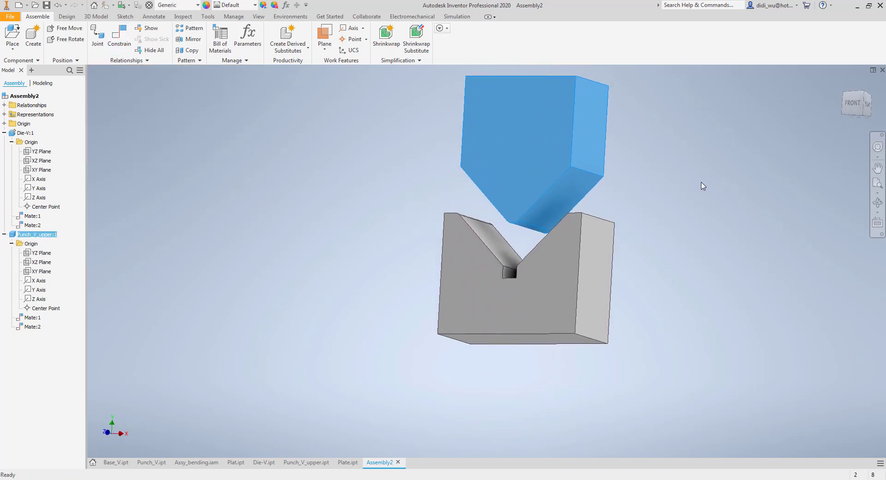
{"action": "left_click", "coordinate": [702, 186]}
Insert Plate.ipt into the assembly and rotate it three times by 90° about X so its bend points down into the die
{"action": "left_click", "coordinate": [12, 48]}
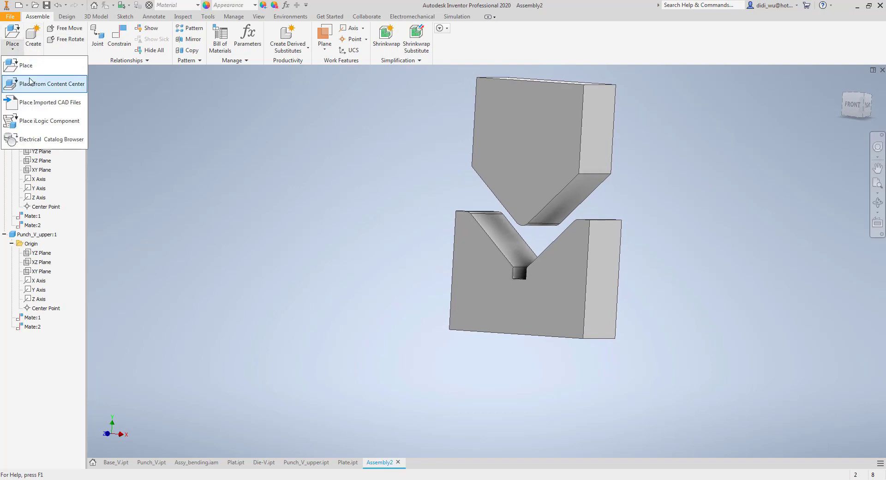
{"action": "left_click", "coordinate": [32, 65]}
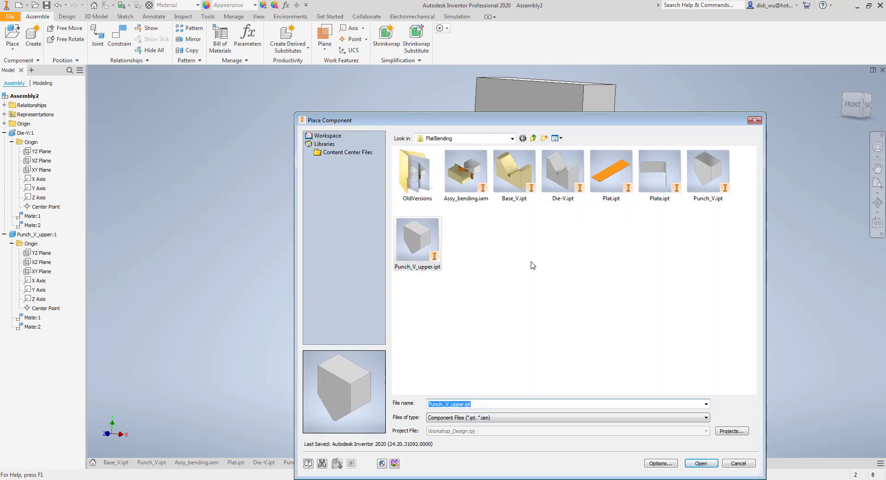
{"action": "left_click", "coordinate": [672, 185]}
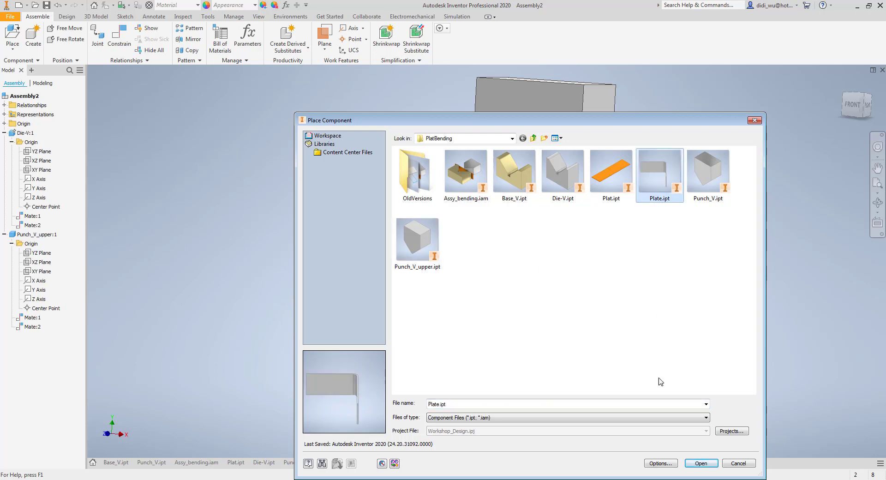
{"action": "left_click", "coordinate": [698, 463]}
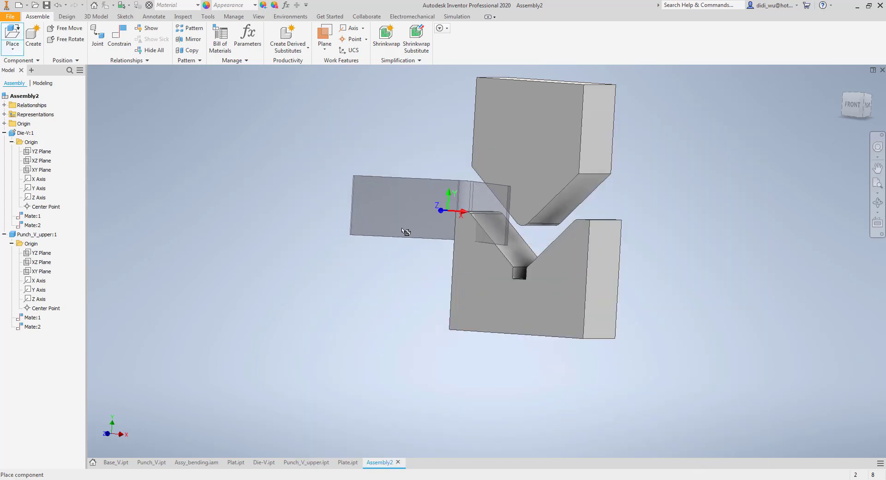
{"action": "right_click", "coordinate": [349, 236]}
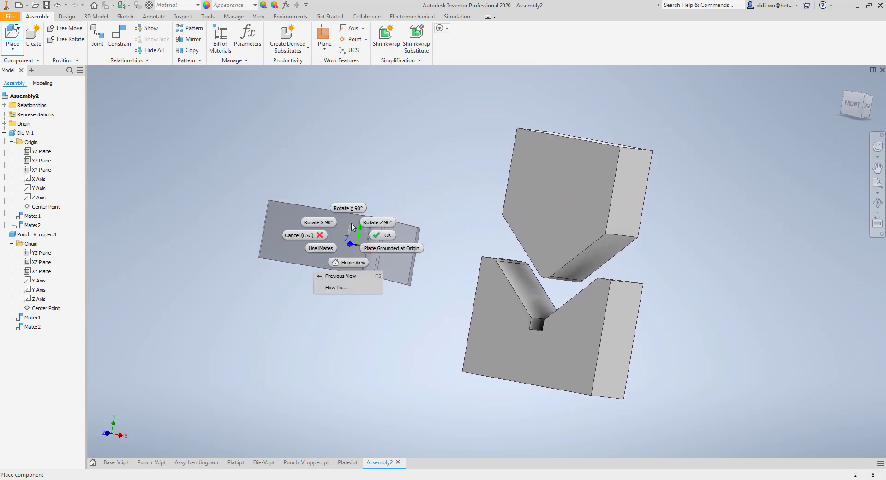
{"action": "left_click", "coordinate": [313, 222]}
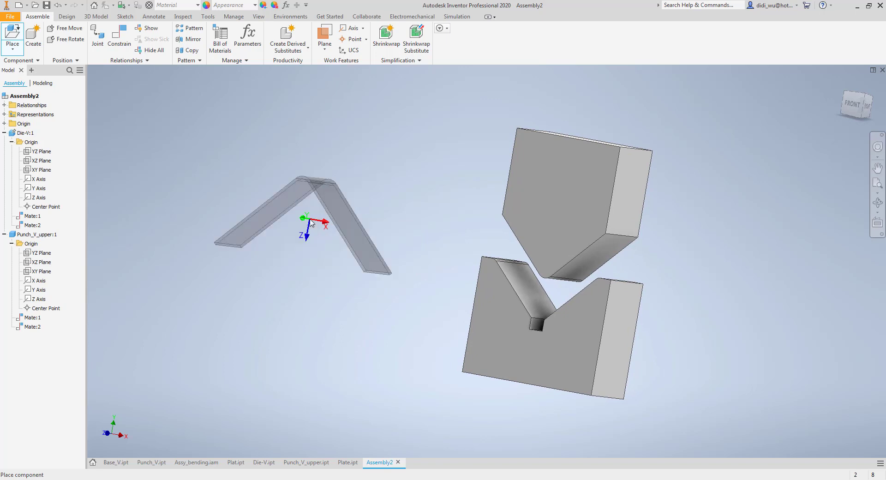
{"action": "right_click", "coordinate": [353, 227]}
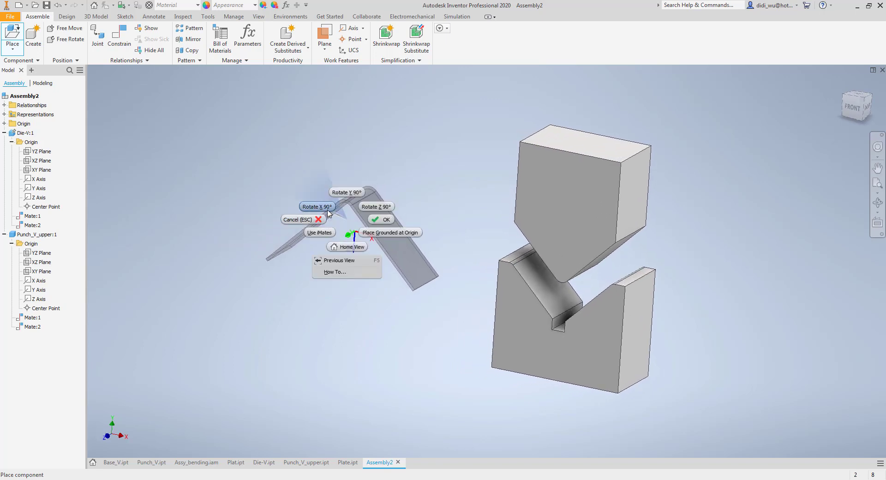
{"action": "left_click", "coordinate": [328, 213]}
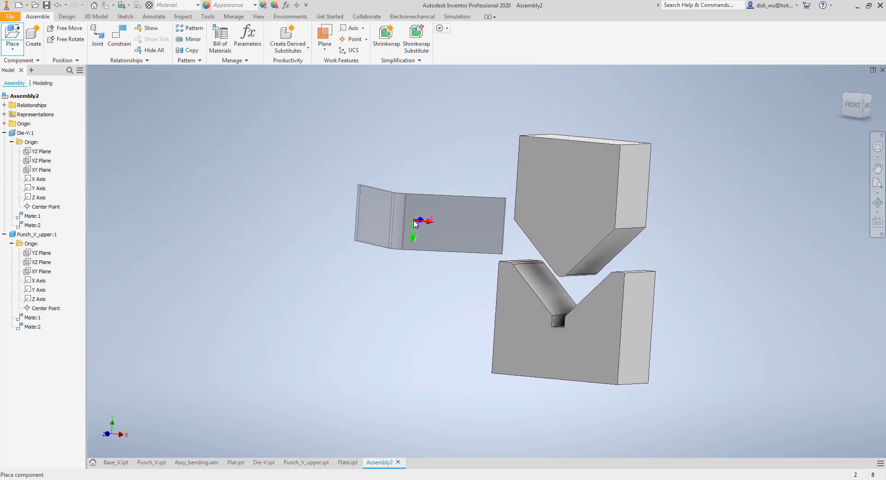
{"action": "right_click", "coordinate": [414, 221]}
{"action": "left_click", "coordinate": [396, 208]}
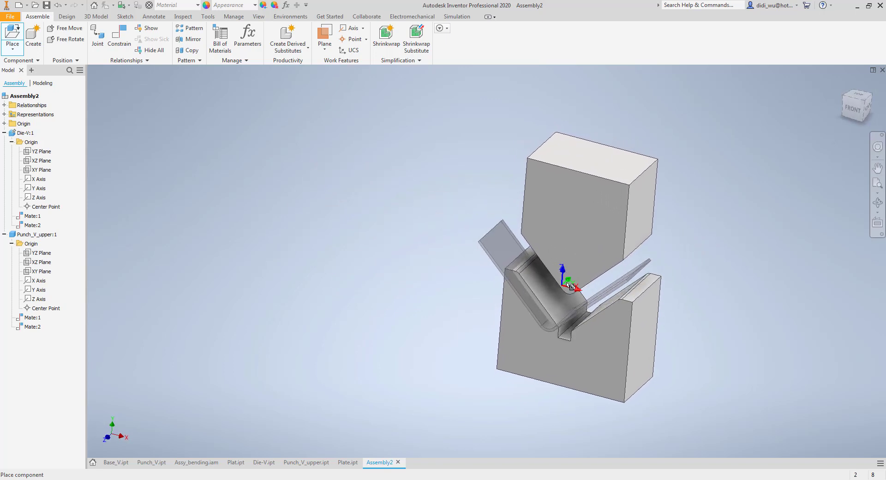